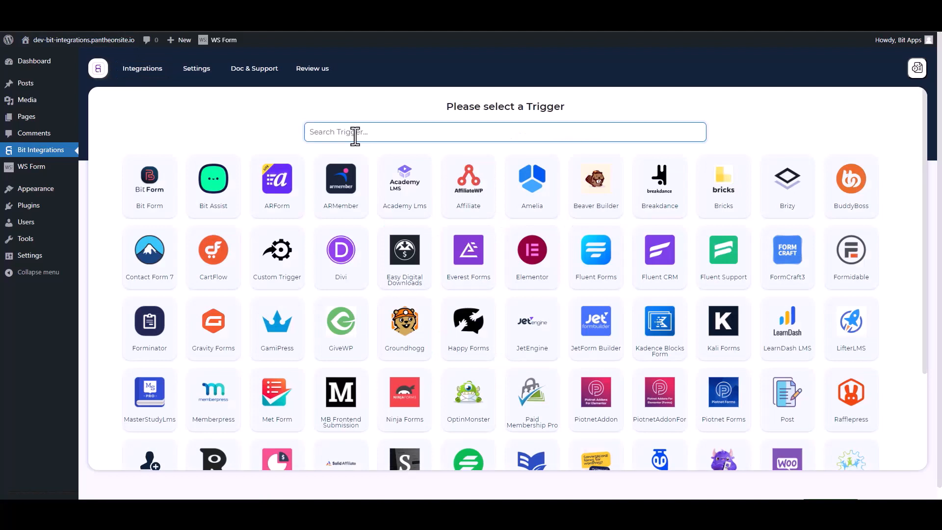
Search 'ws' among triggers and select WSForm as the integration trigger.
text(ws)
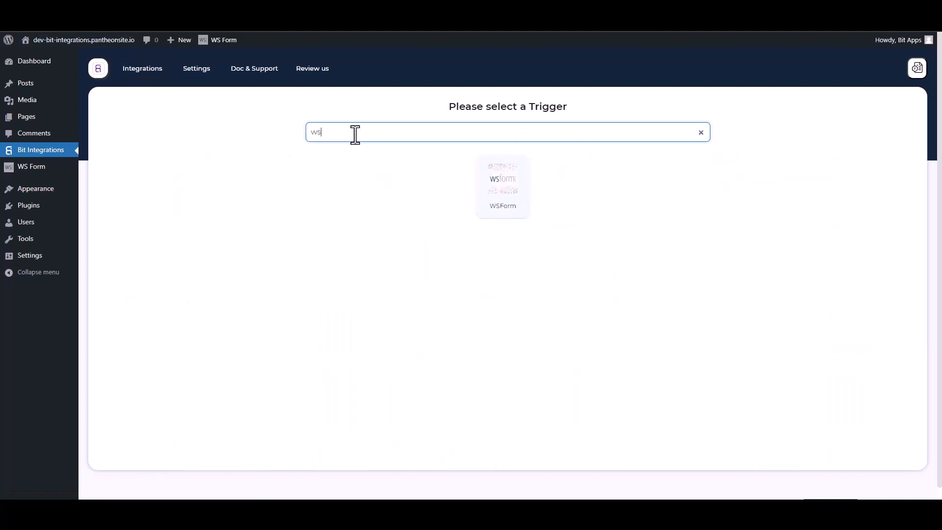
click(520, 179)
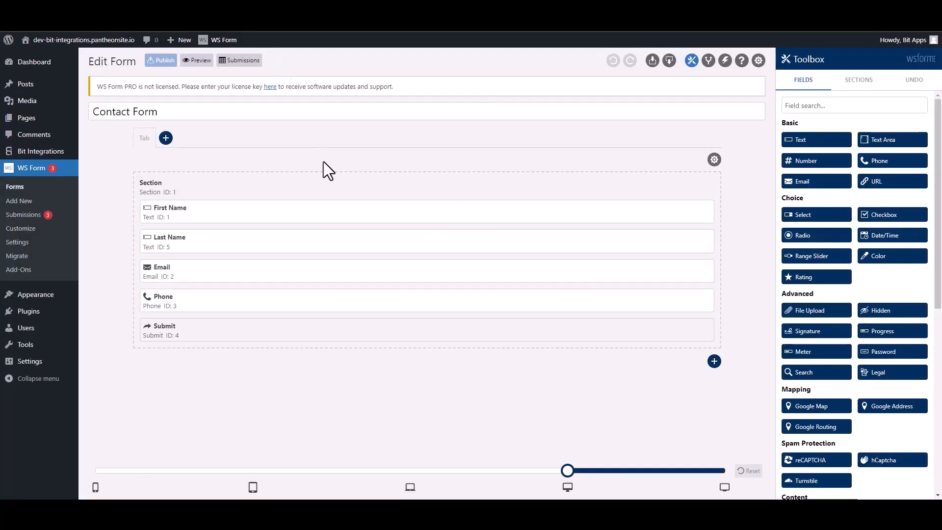
Add a WS Form action named 'Bi' that runs the do_action WordPress hook ws_form_action_for_bi, then save.
click(725, 62)
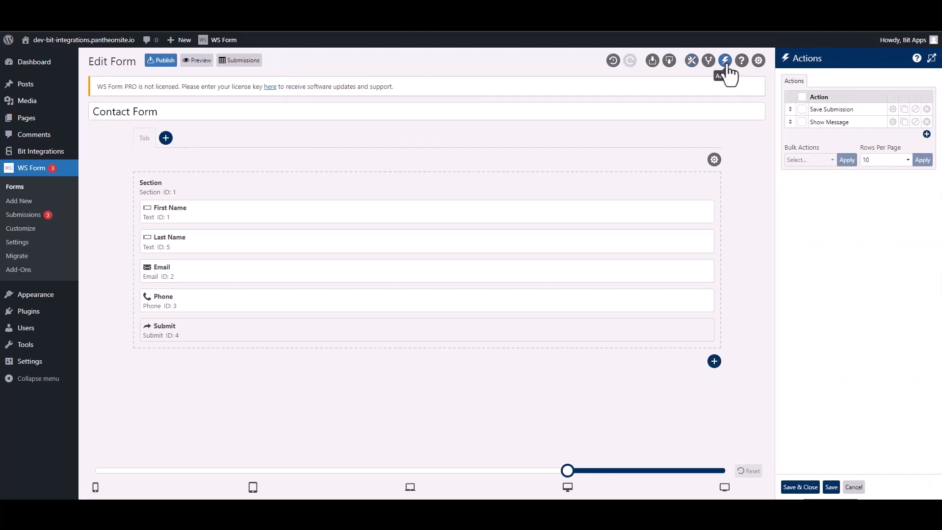
click(925, 135)
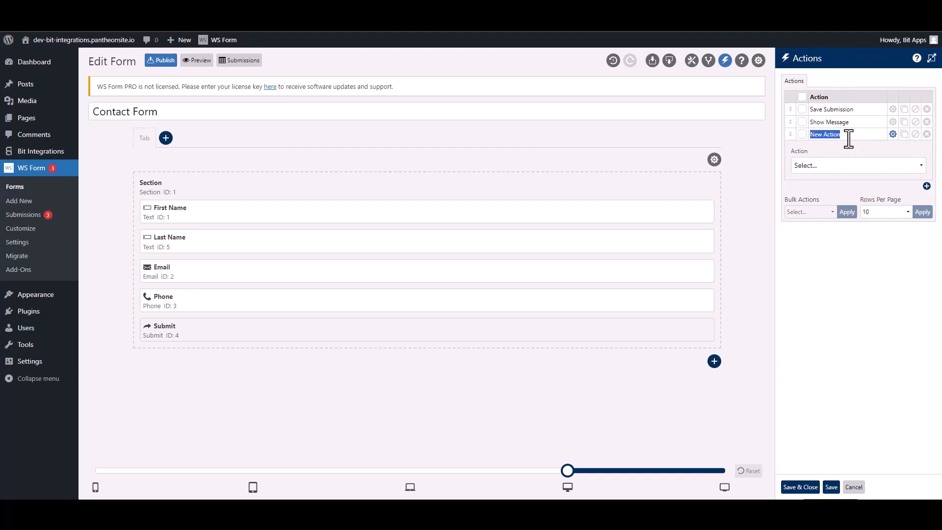
text(Bit Integra)
click(846, 169)
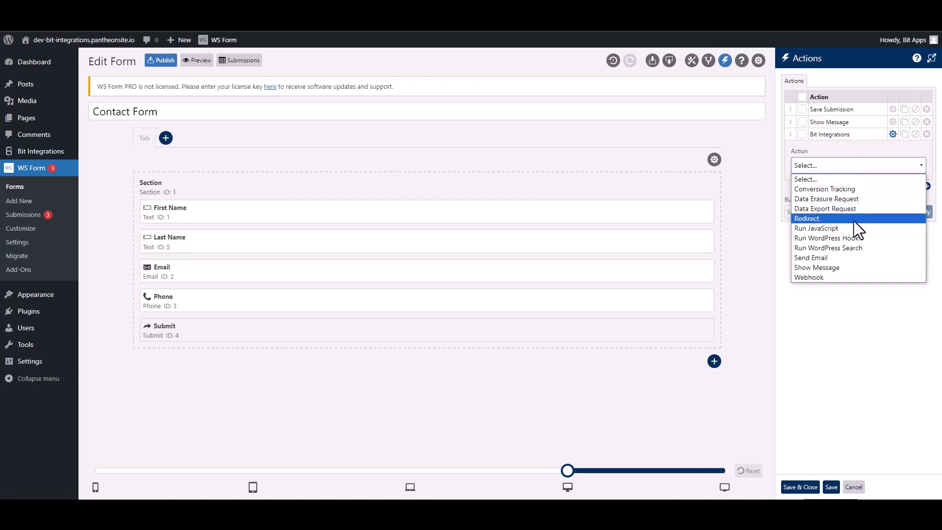
click(826, 239)
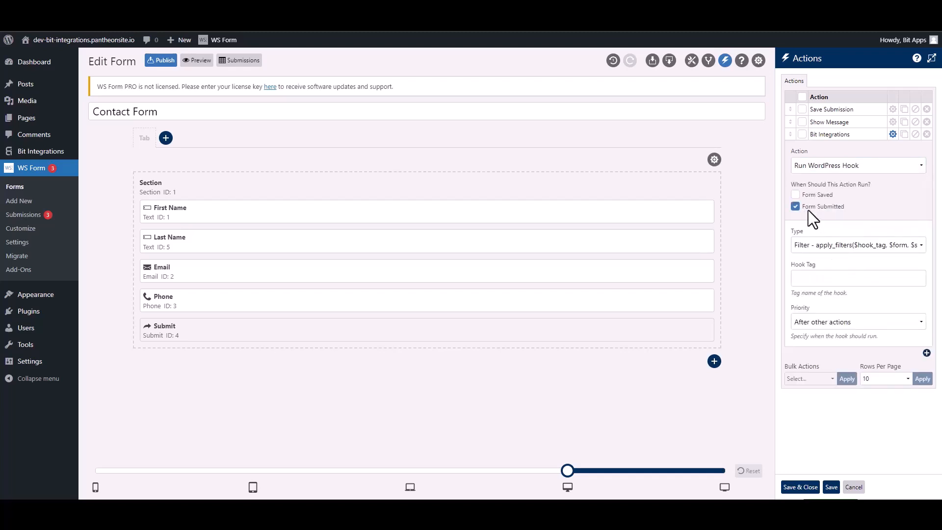
click(819, 247)
click(816, 268)
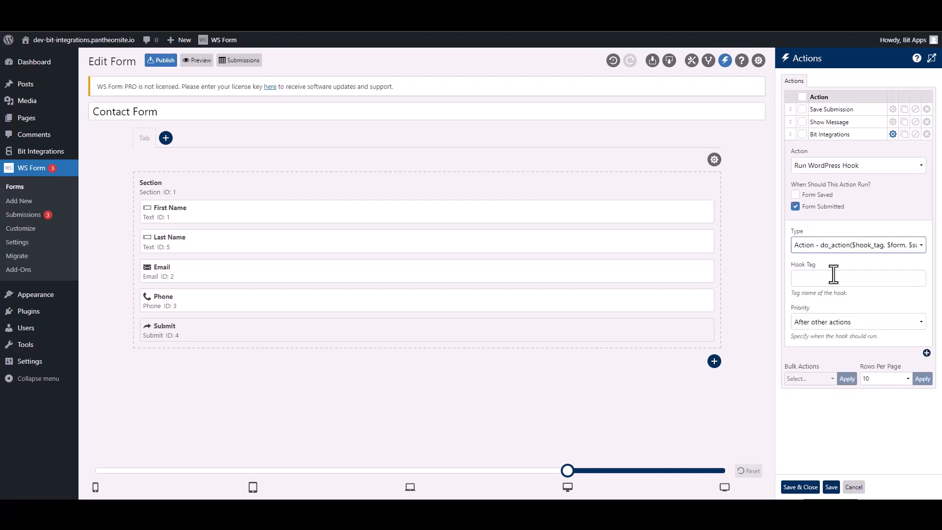
click(842, 279)
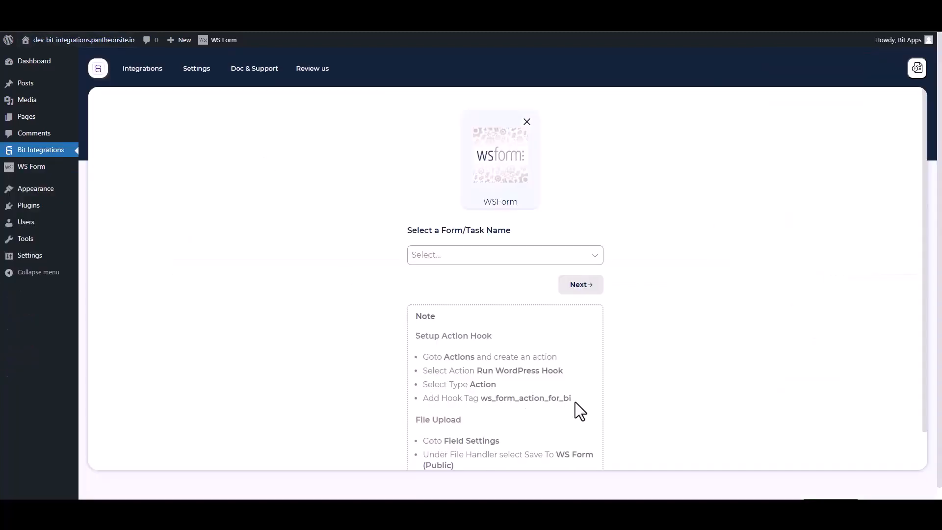
drag(573, 399, 485, 398)
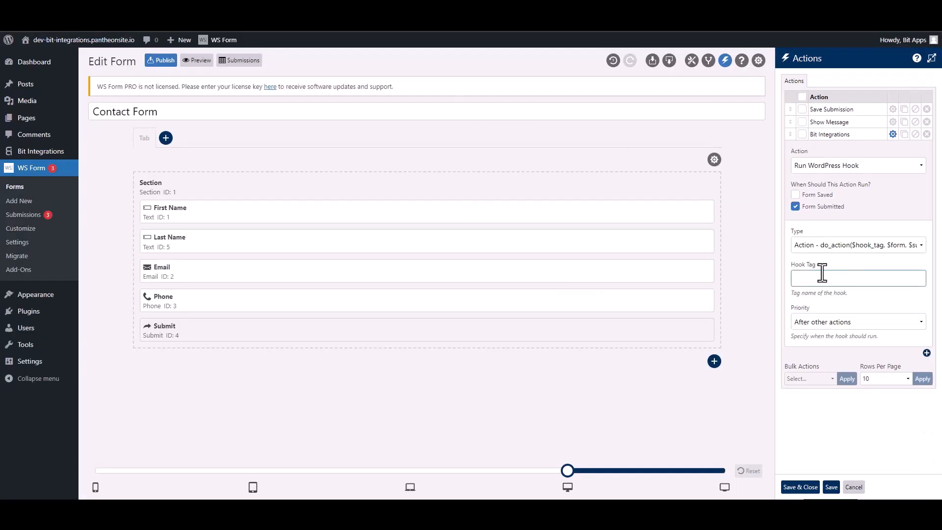
text(ws_form_action_for_bi)
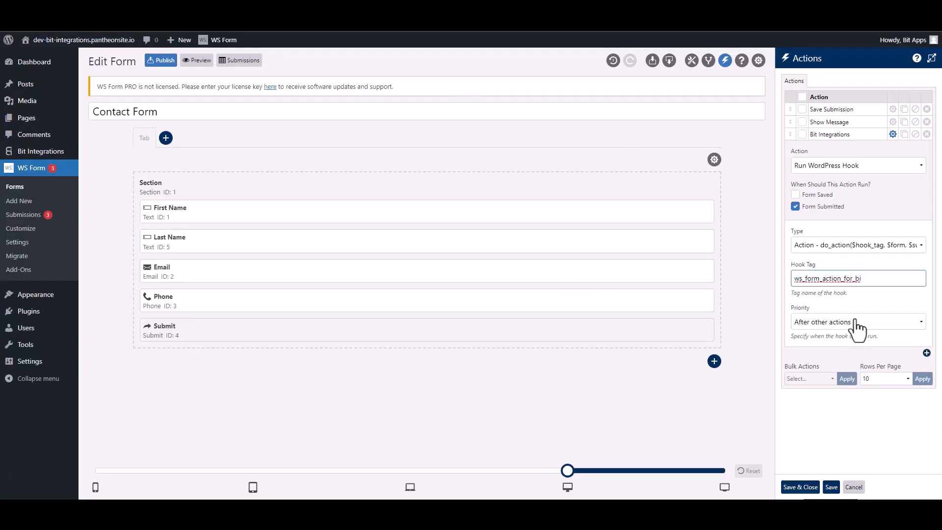
click(814, 487)
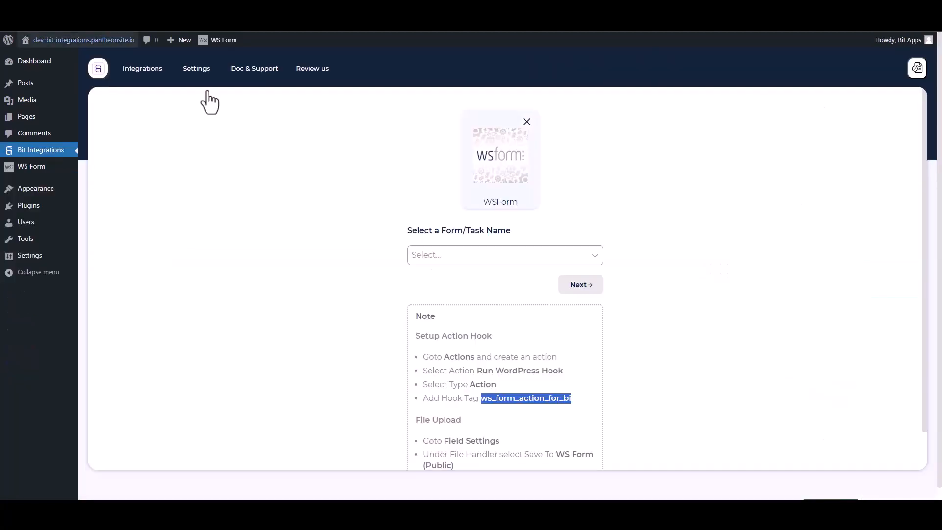
Choose Contact Form as the WSForm trigger form and continue.
click(445, 254)
click(457, 277)
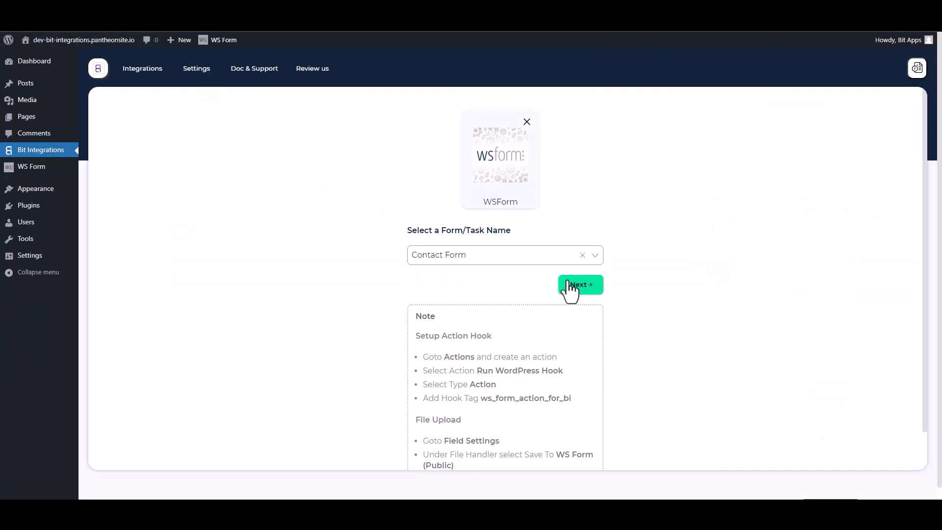
click(579, 285)
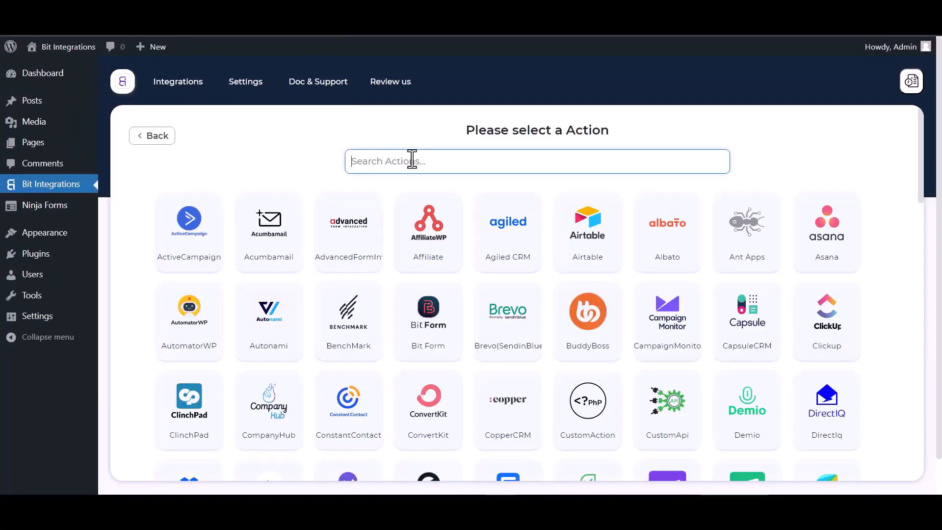
Pick Albato as the action app and go to its dashboard for a webhook.
text(al)
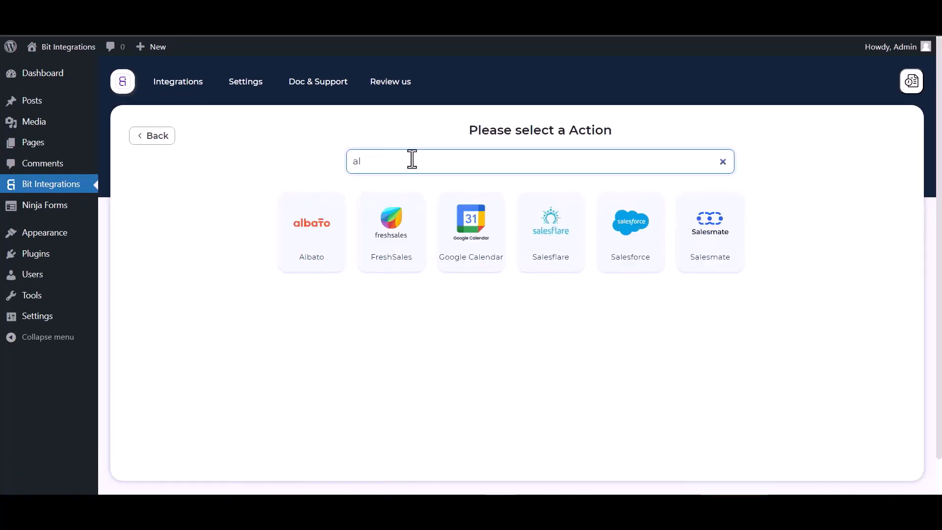
click(308, 218)
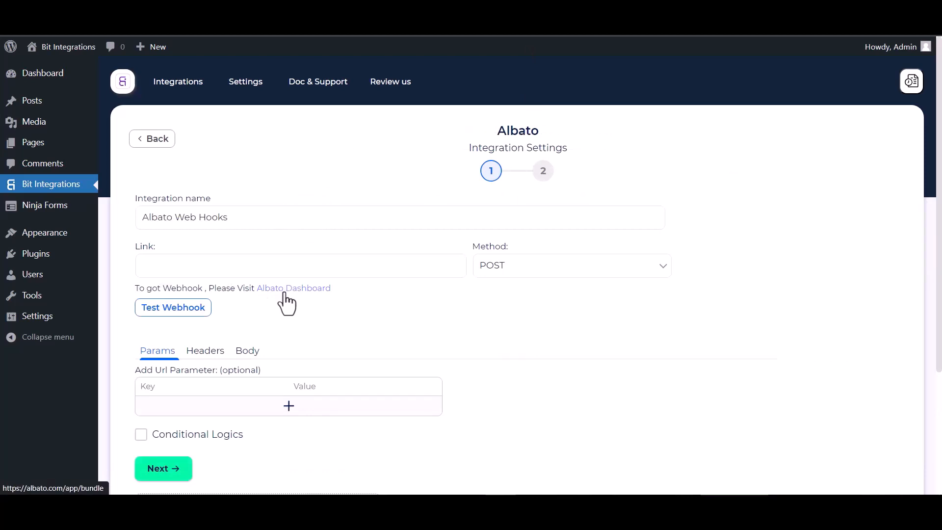
click(285, 293)
Create a new Albato automation with a Webhook 'Incoming webhook' trigger using My Account Webhook.
click(142, 170)
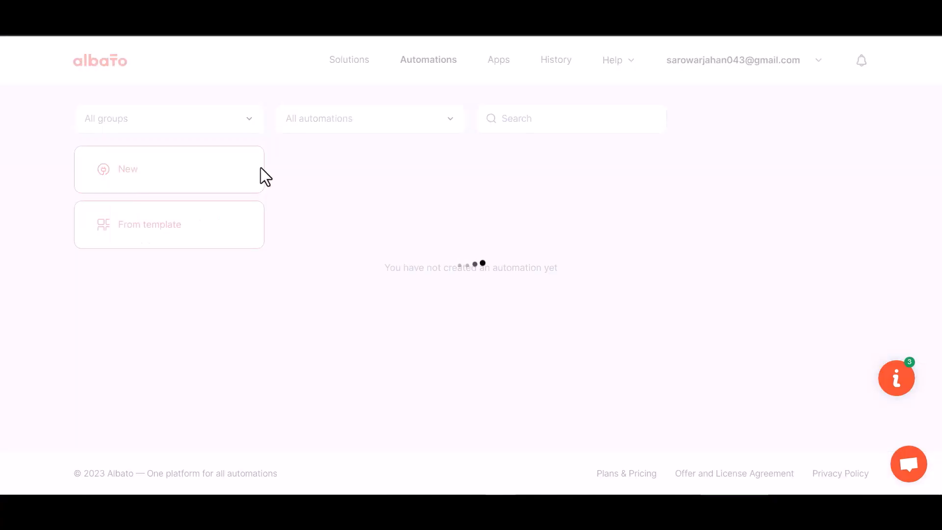
click(688, 262)
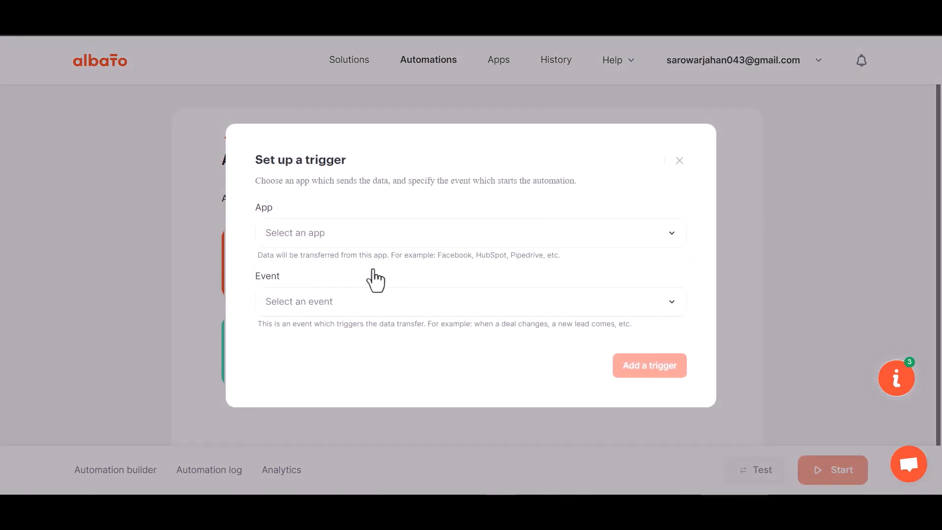
click(321, 242)
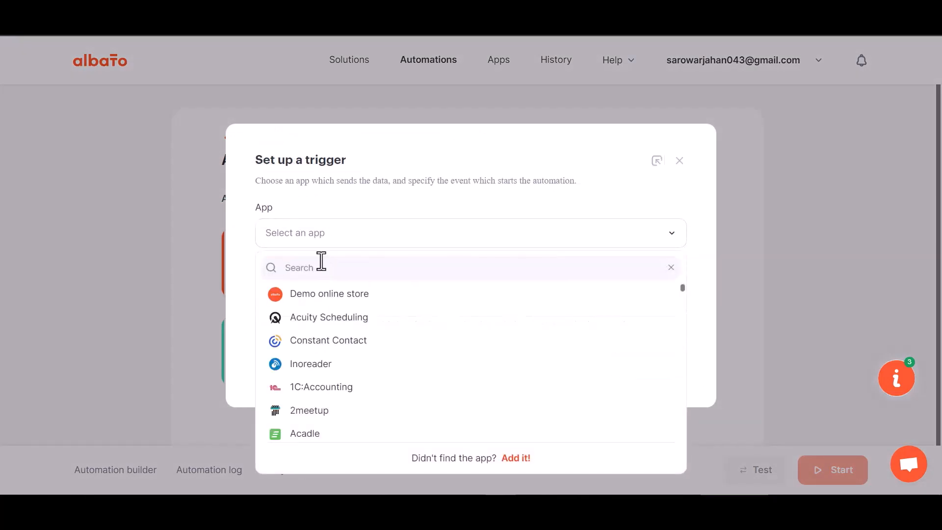
text(web)
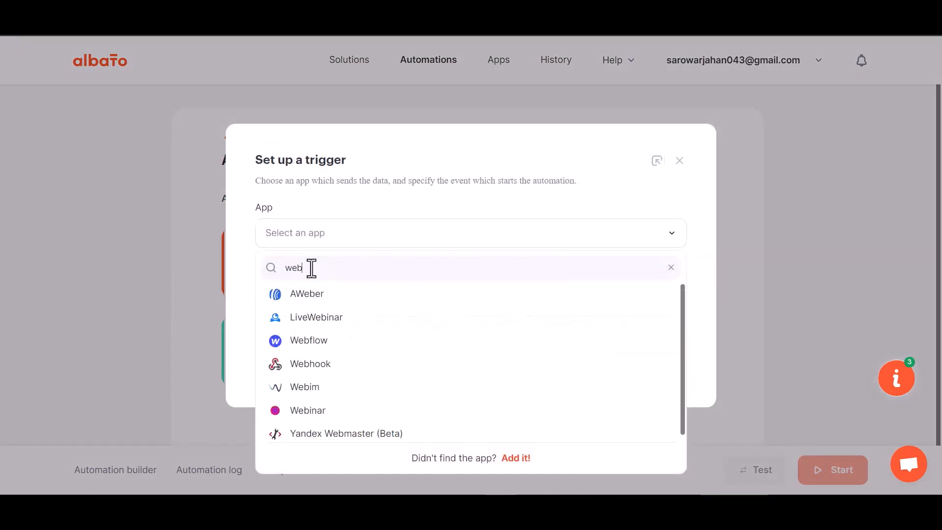
text(h)
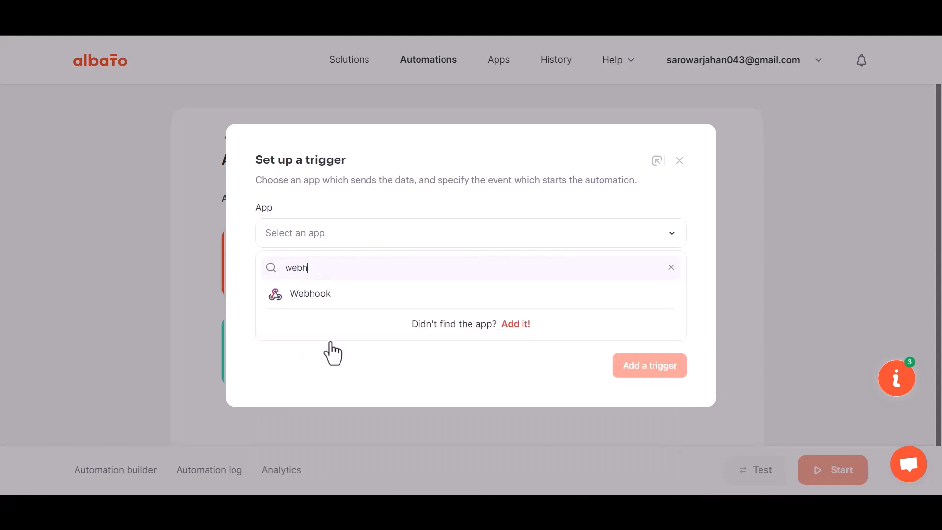
click(330, 296)
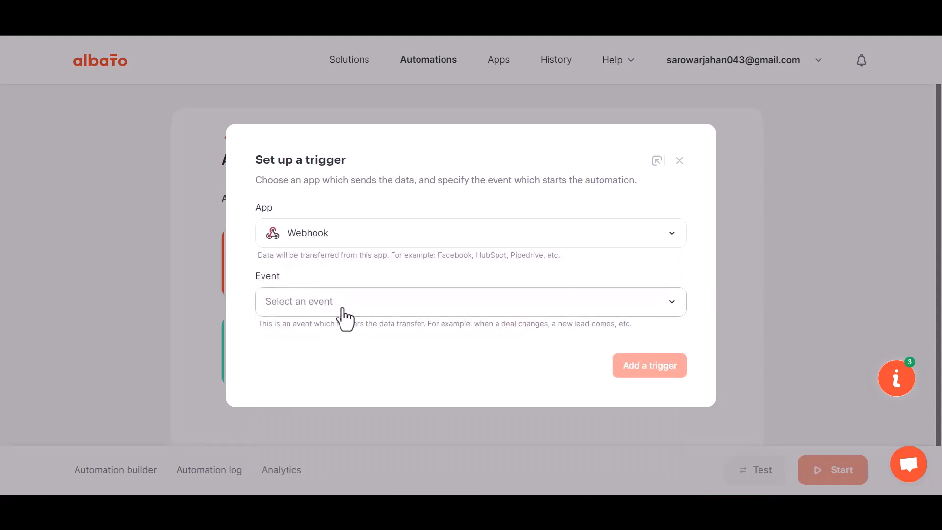
click(325, 314)
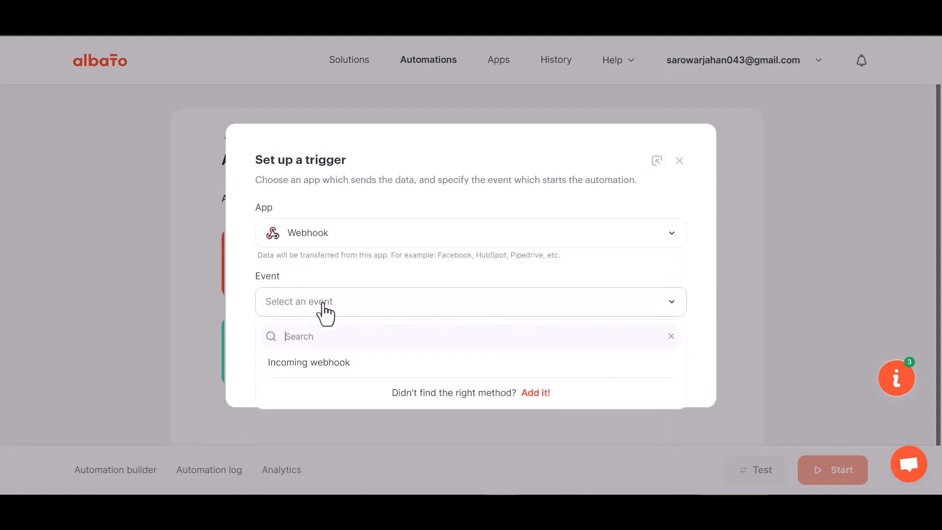
click(318, 363)
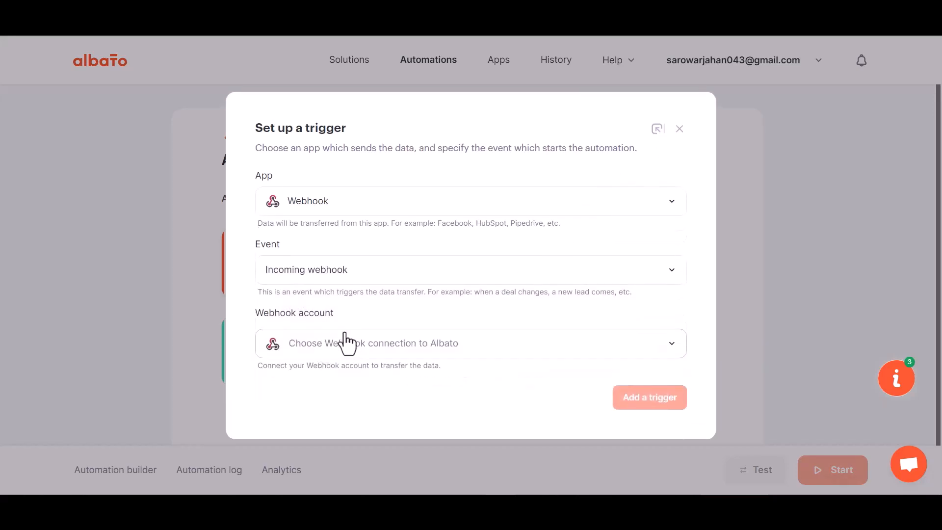
click(336, 350)
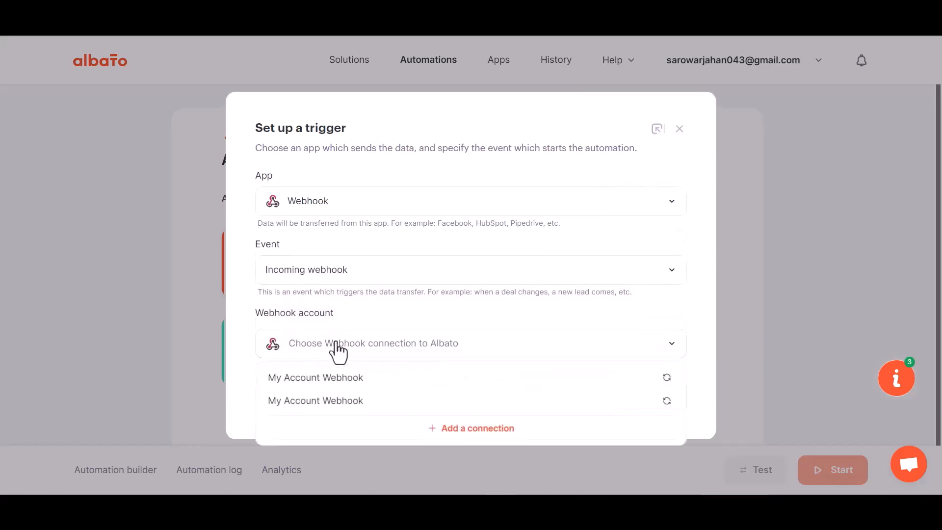
click(341, 386)
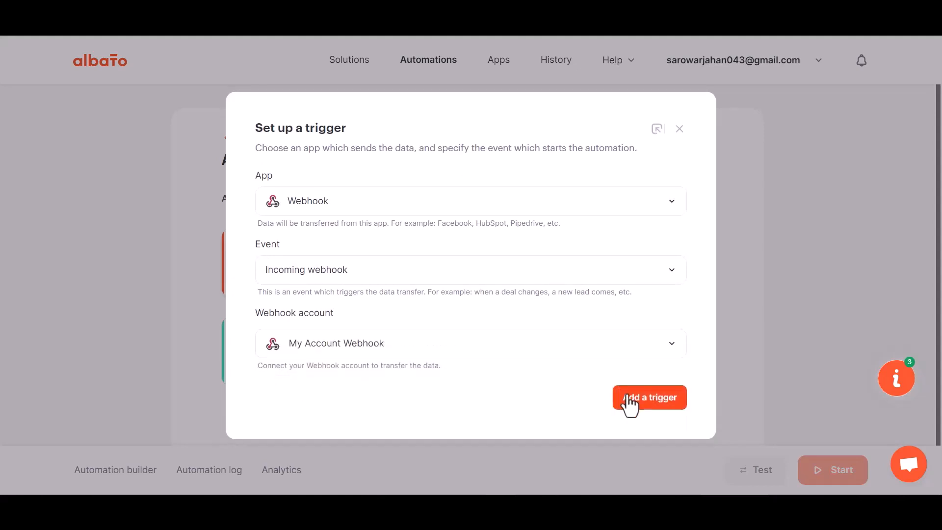
click(630, 398)
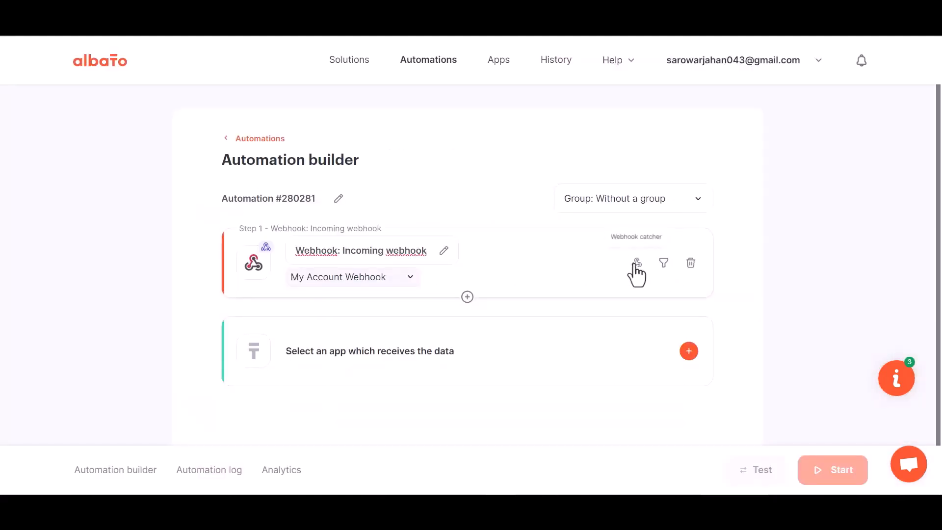
Copy the trigger's webhook URL and set Albato waiting for incoming webhook data.
click(635, 264)
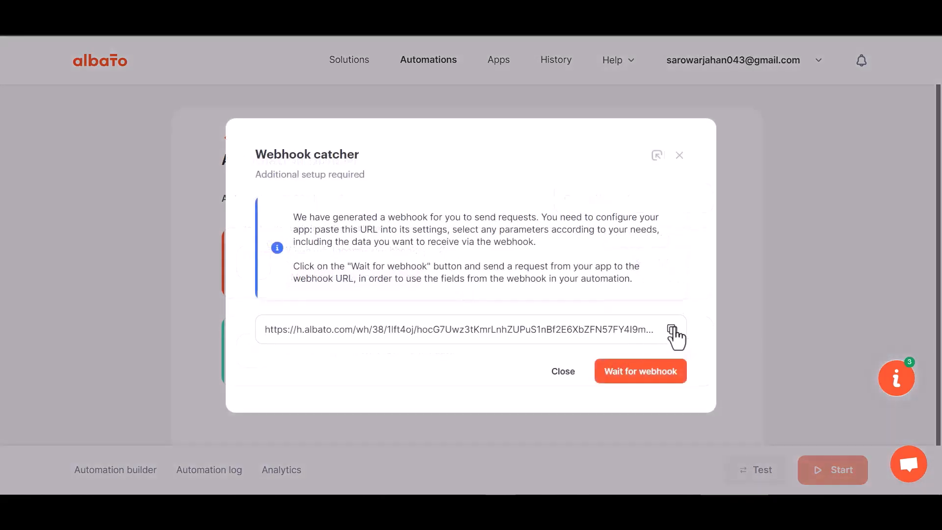
click(673, 329)
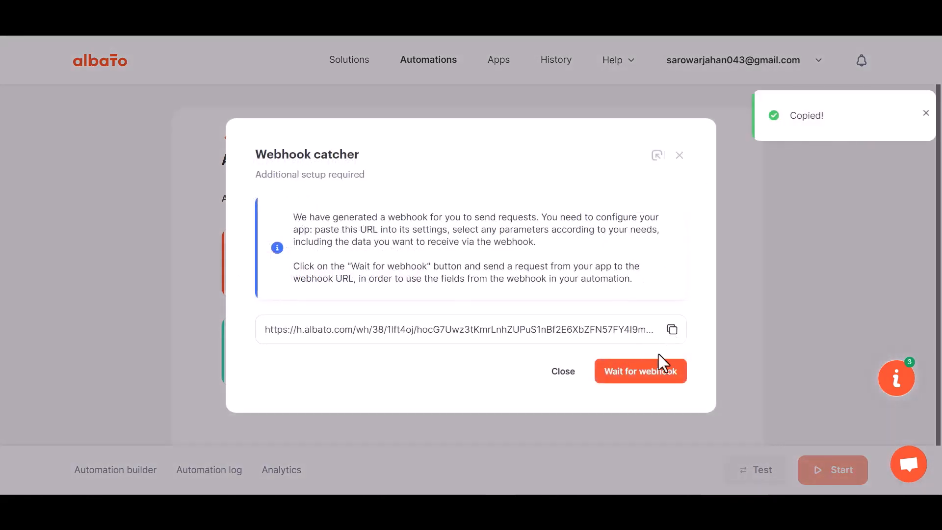
click(636, 374)
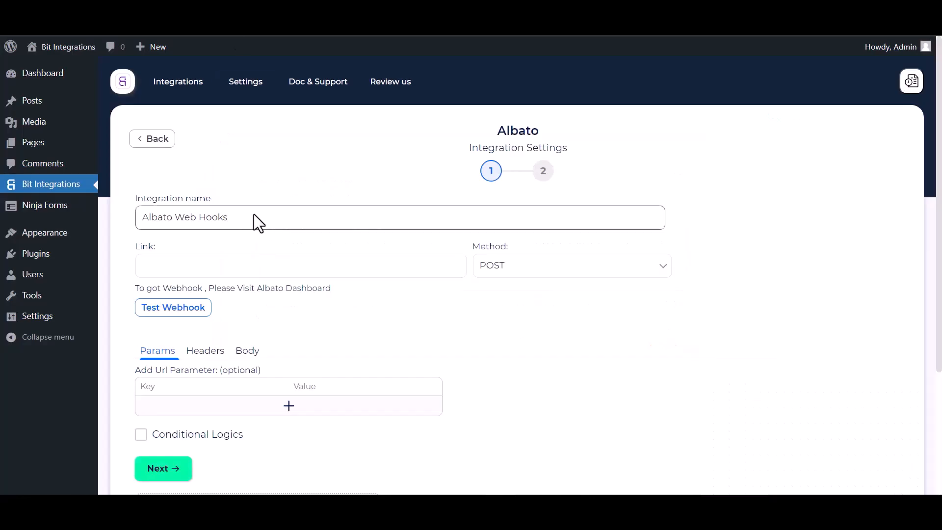
click(227, 273)
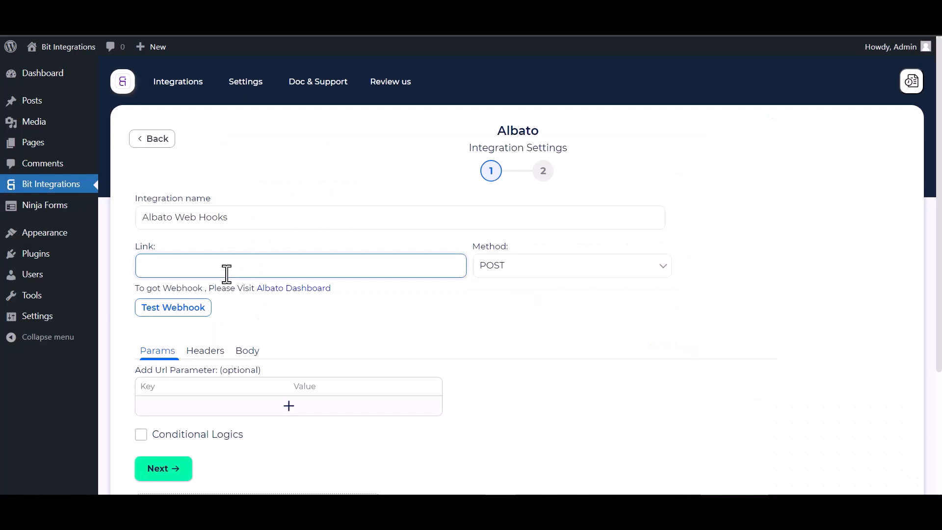
Paste the Albato webhook URL into Link, enable Send All Data, and use application/json.
key(ctrl+v)
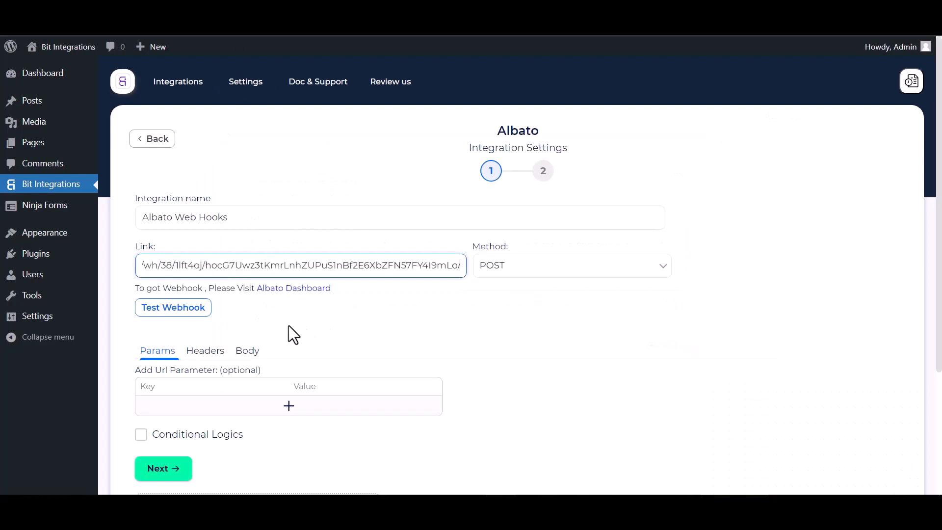
click(249, 355)
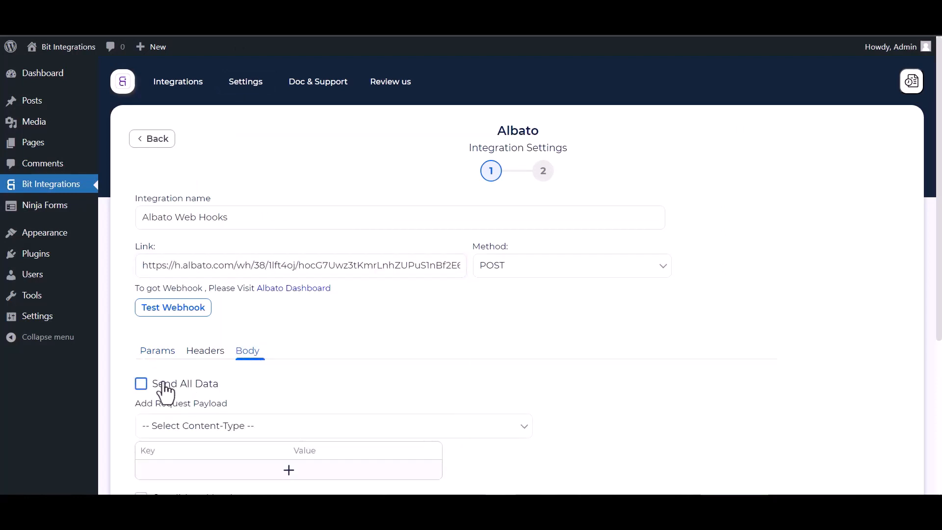
click(165, 388)
scroll(245, 363, down, 3)
click(262, 309)
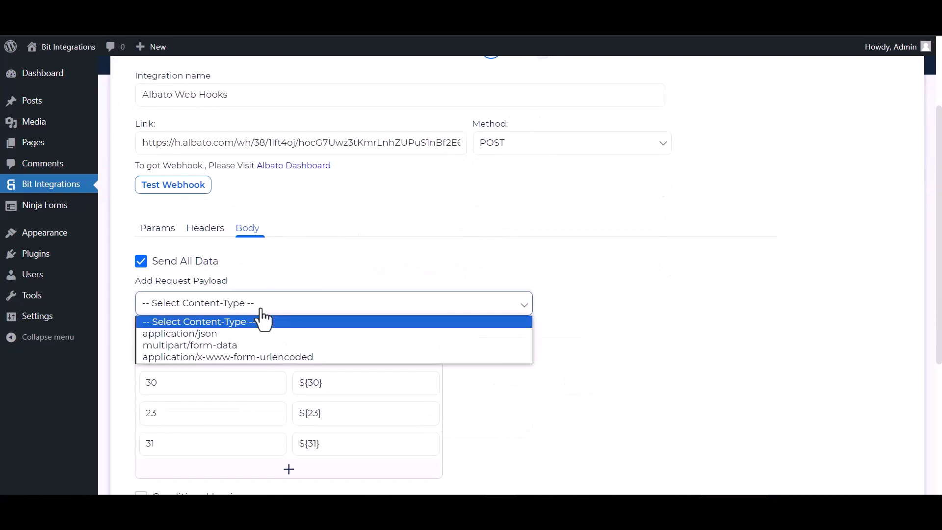
click(196, 337)
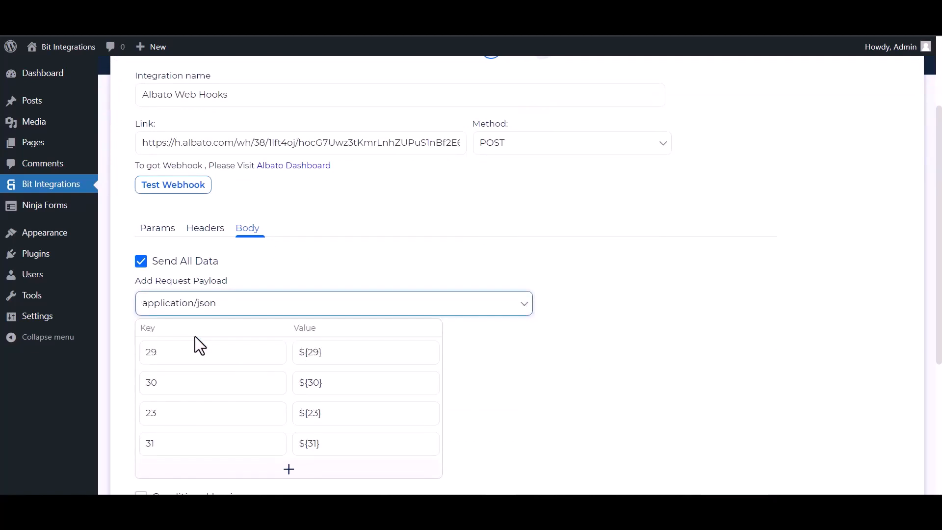
scroll(220, 243, up, 1)
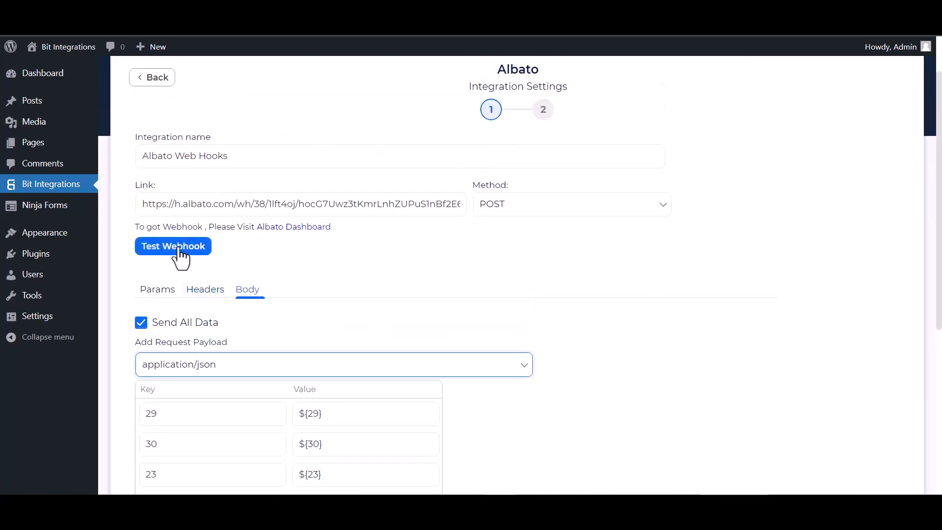
Test the webhook, leave conditional logic off, and finish and save the integration.
click(180, 248)
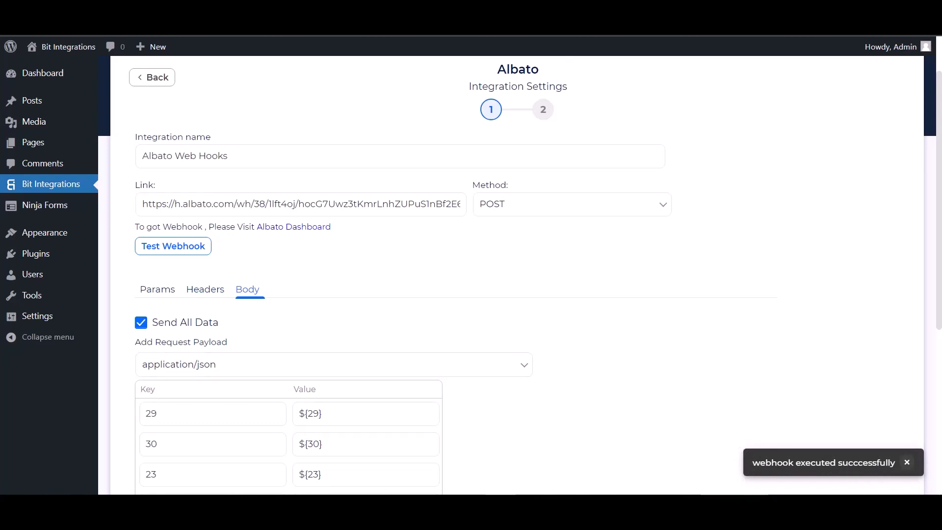
scroll(139, 322, down, 4)
click(141, 315)
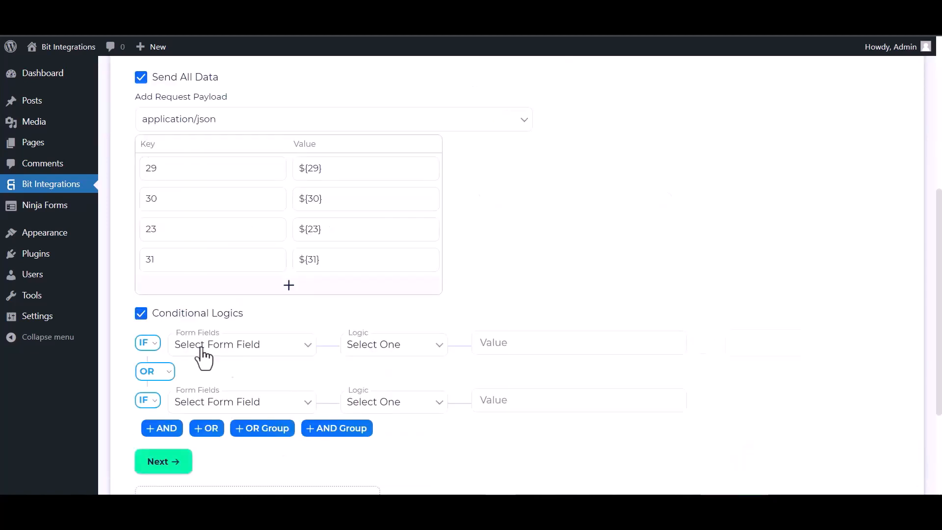
scroll(221, 358, down, 1)
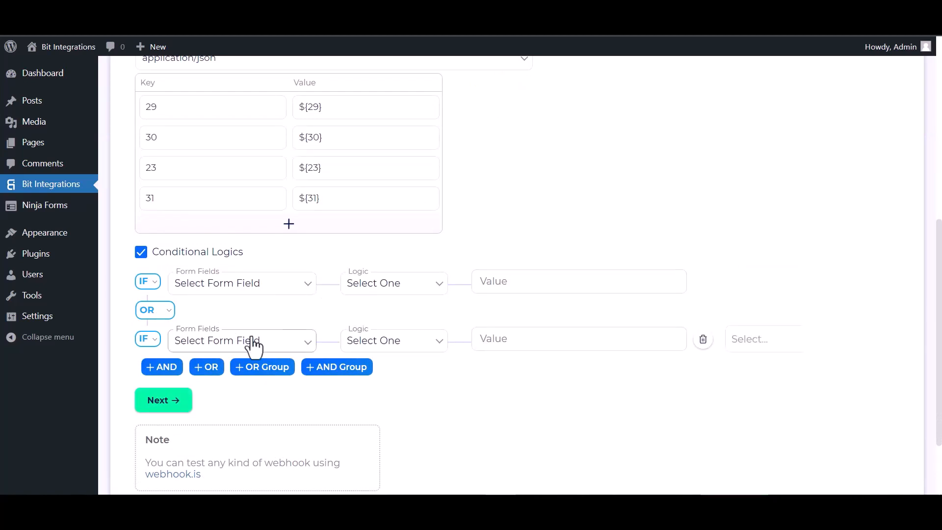
click(143, 252)
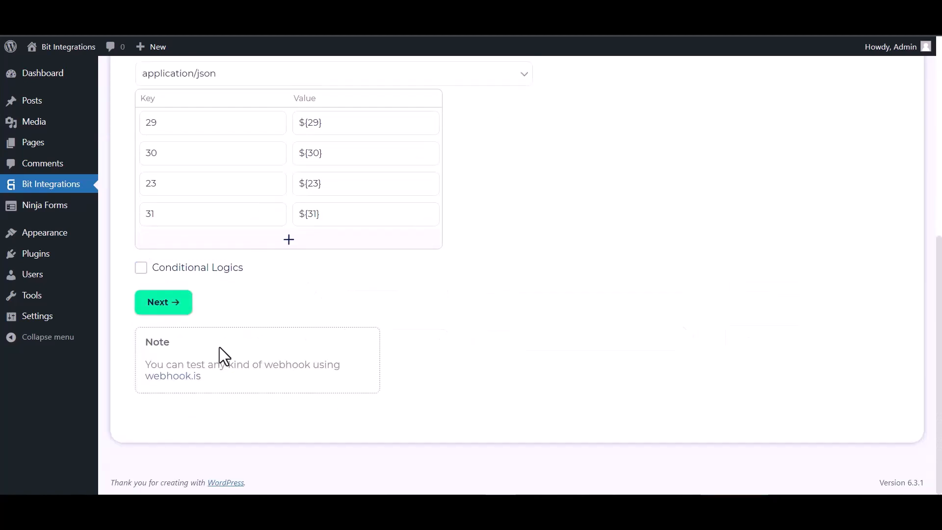
click(168, 304)
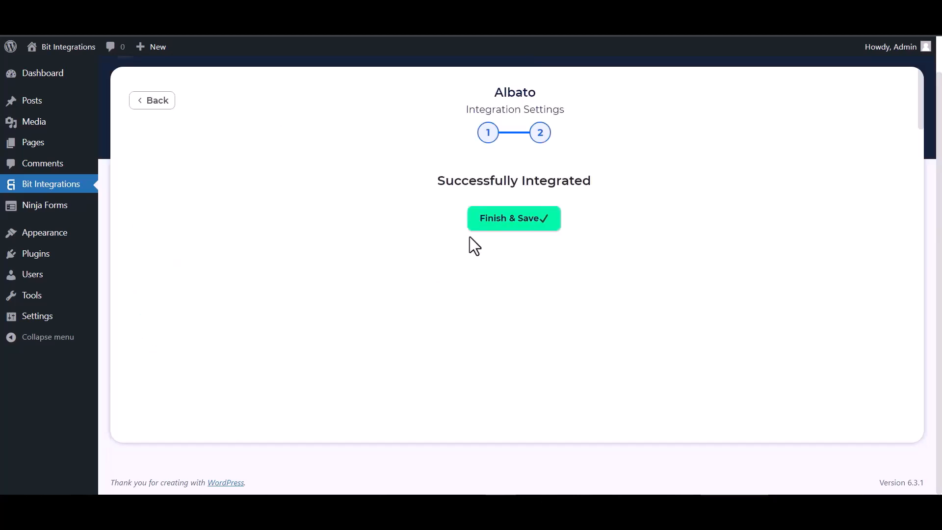
click(486, 224)
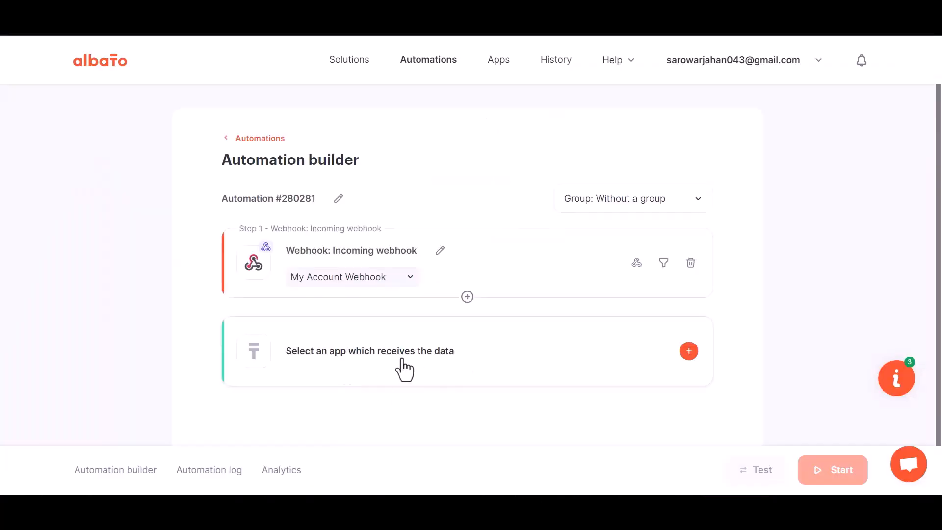
Add a MailChimp 'Add subscriber to the list' action and start a new MailChimp account connection.
click(481, 358)
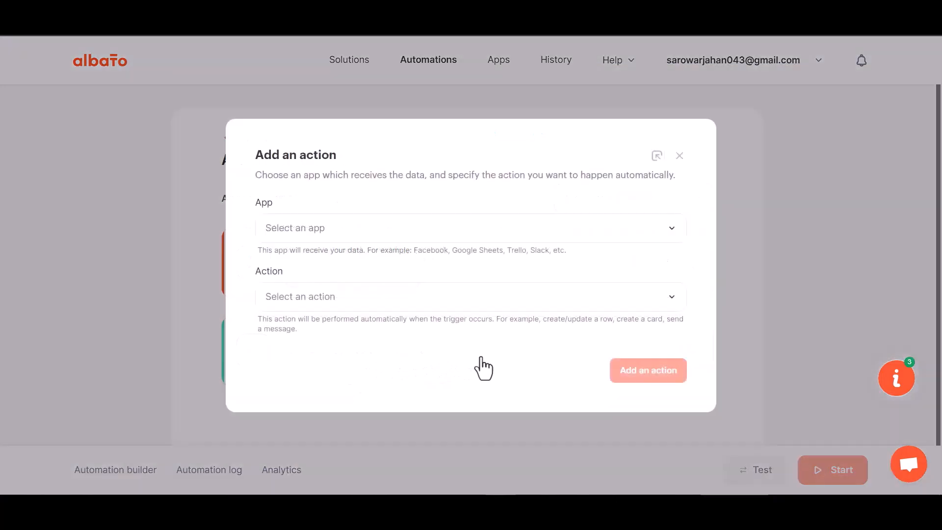
click(317, 239)
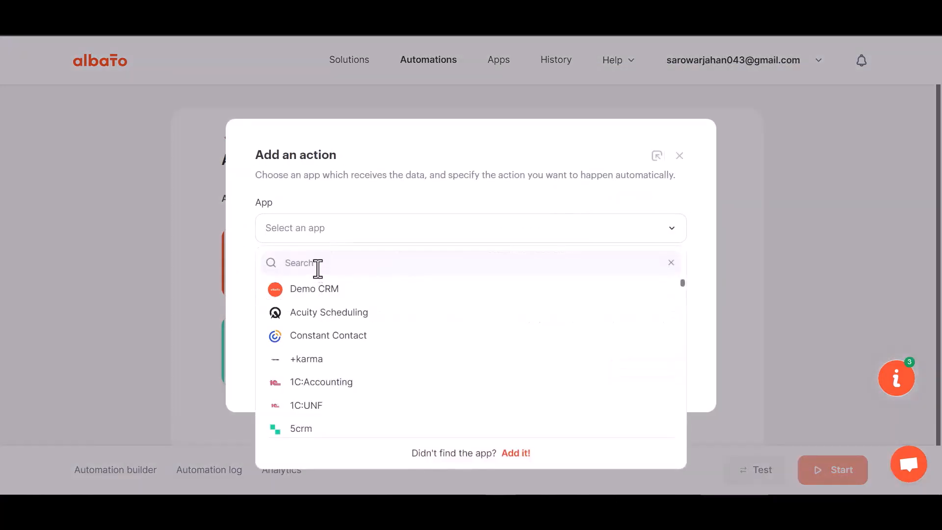
text(mail)
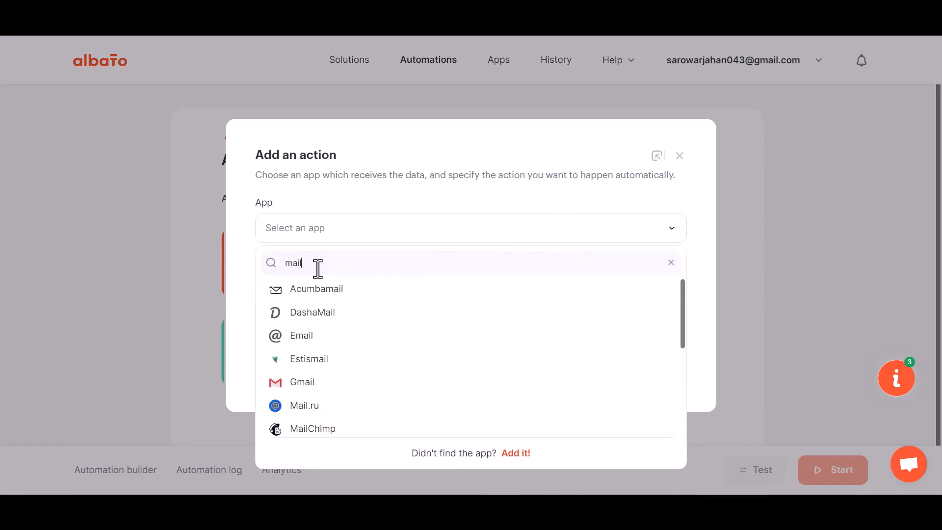
text(c)
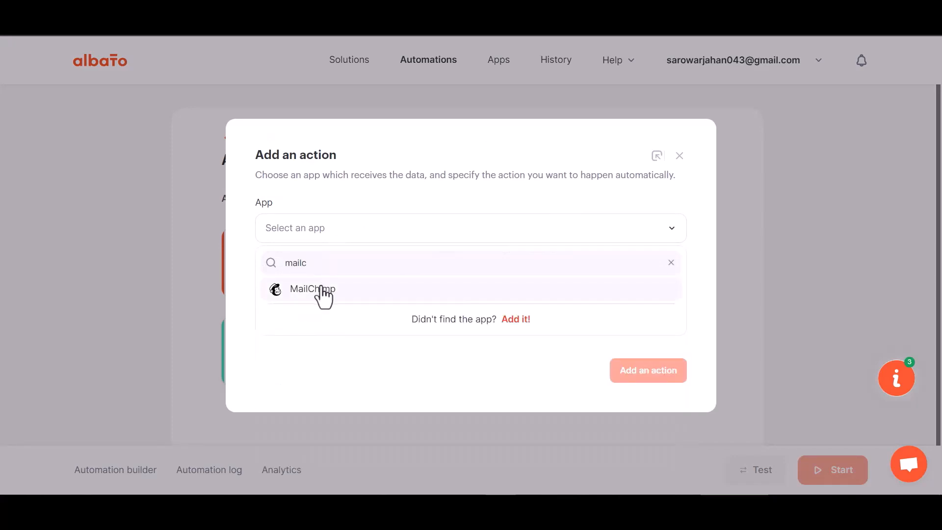
click(321, 291)
click(336, 307)
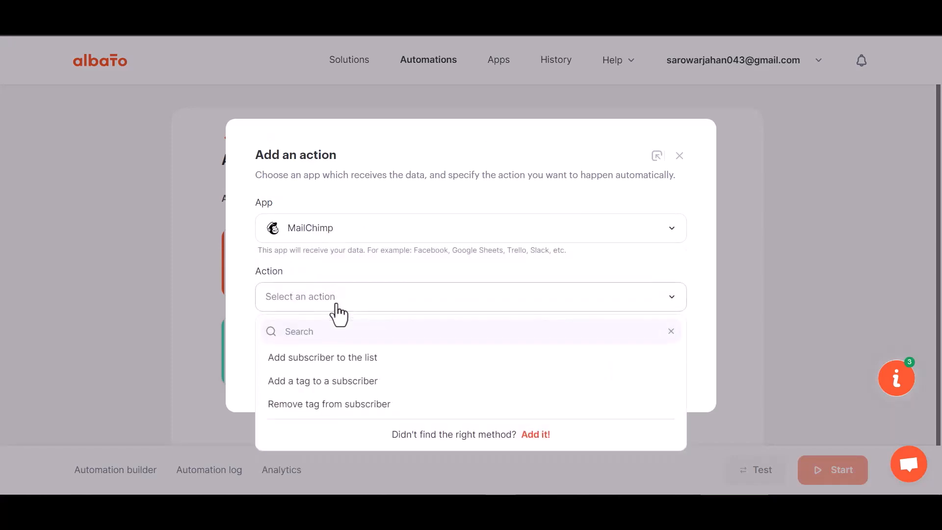
click(358, 361)
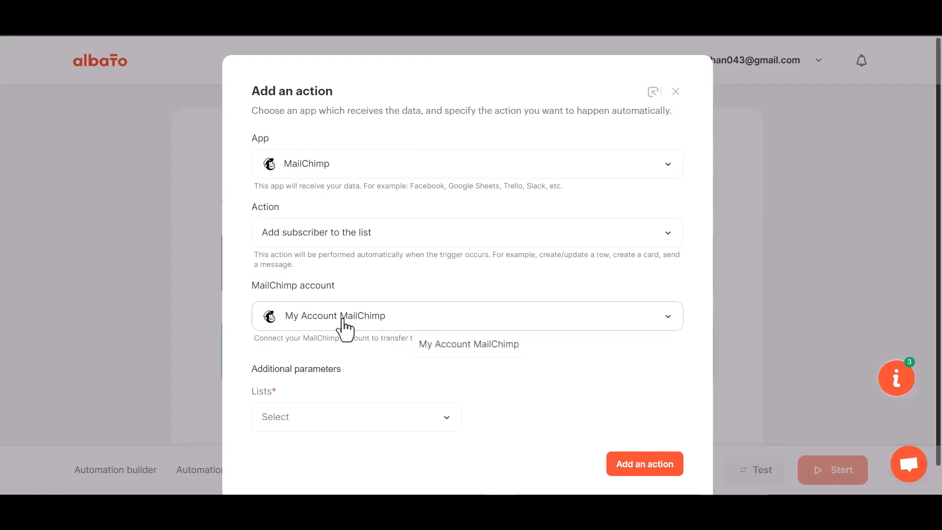
click(388, 324)
click(454, 354)
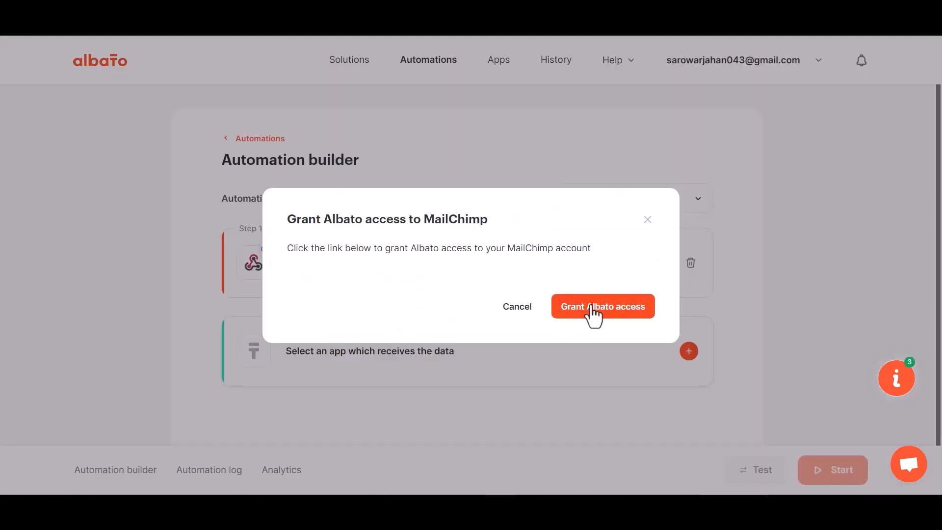
Log in to Mailchimp and allow Albato access to the account.
click(594, 308)
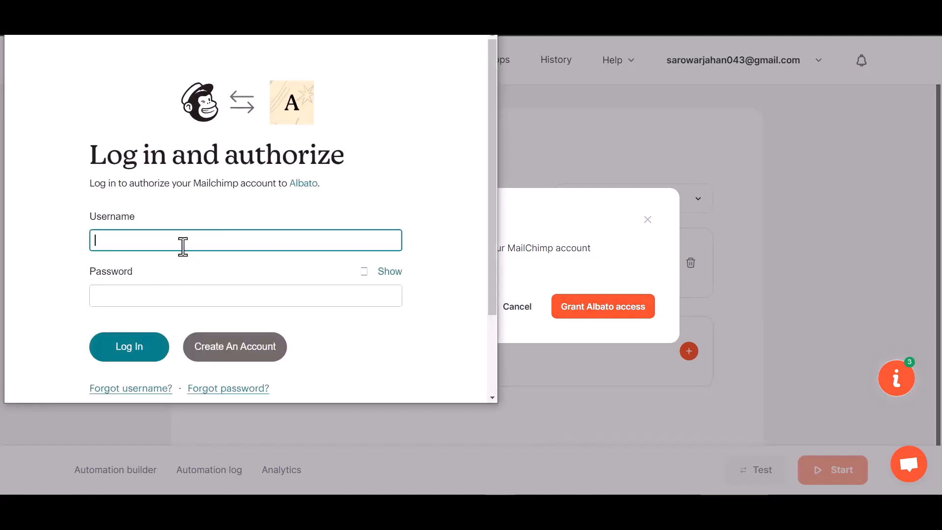
click(131, 352)
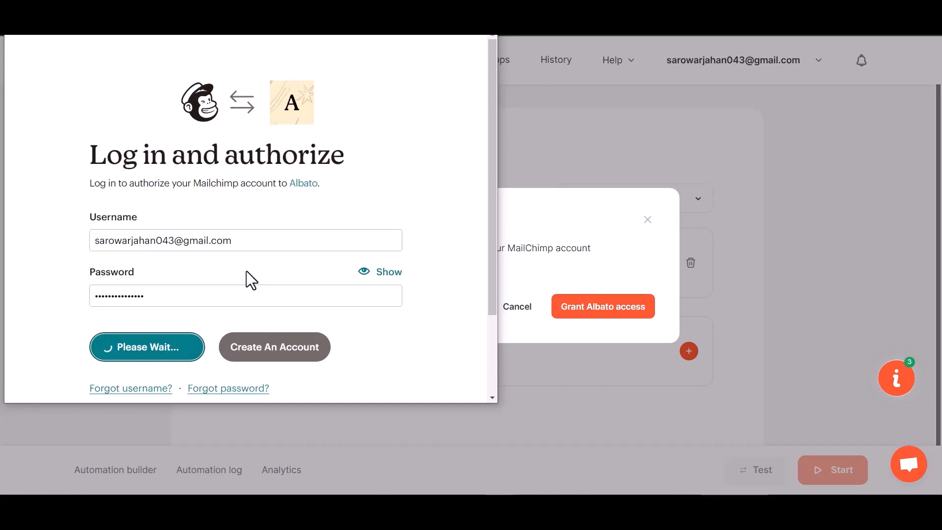
scroll(246, 275, down, 3)
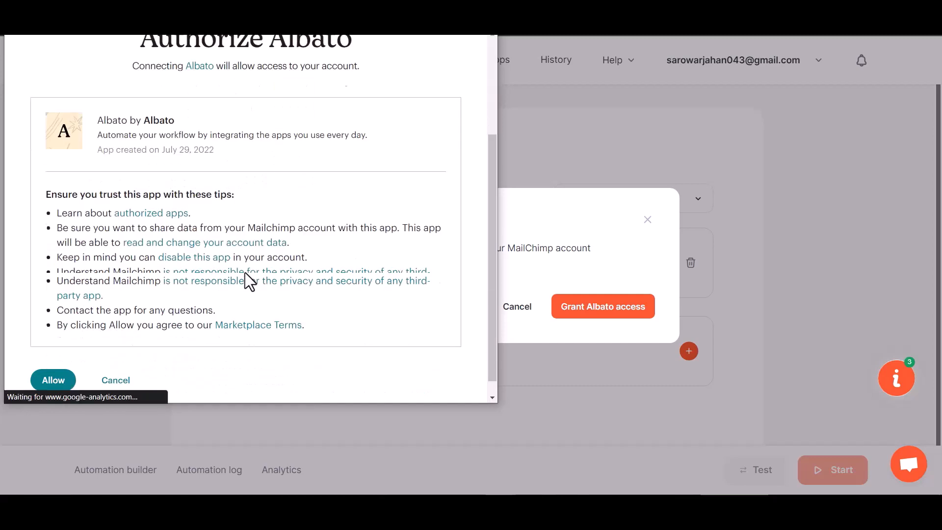
click(64, 364)
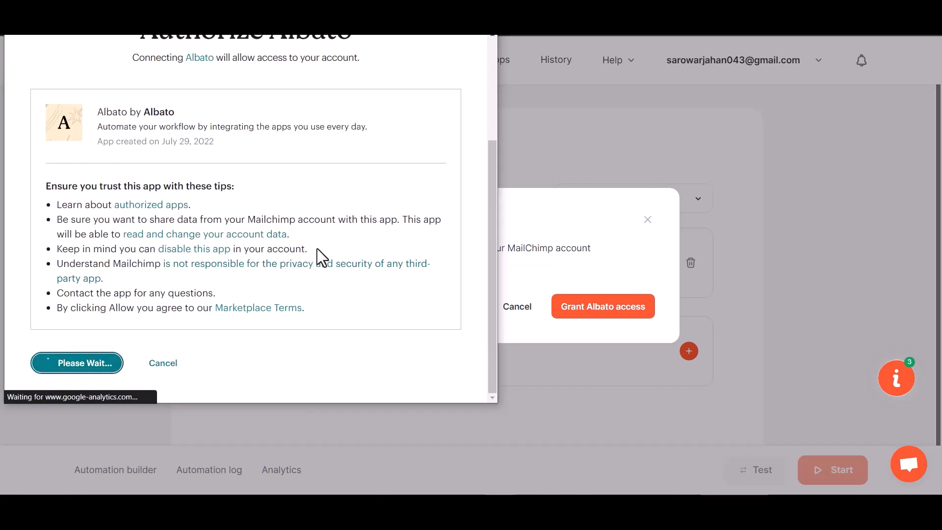
scroll(427, 320, down, 1)
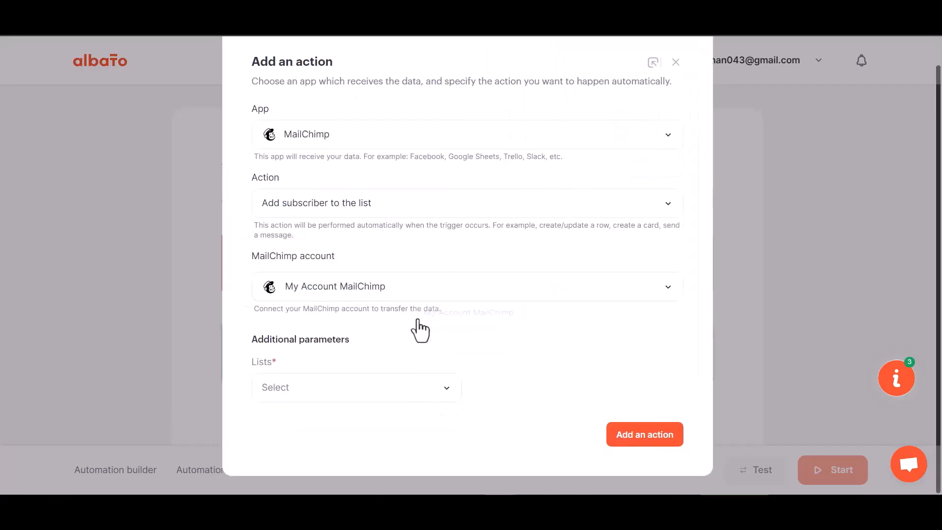
Choose the Mailchimp audience, map webhook field 23 to email, and set status Subscribed.
click(361, 396)
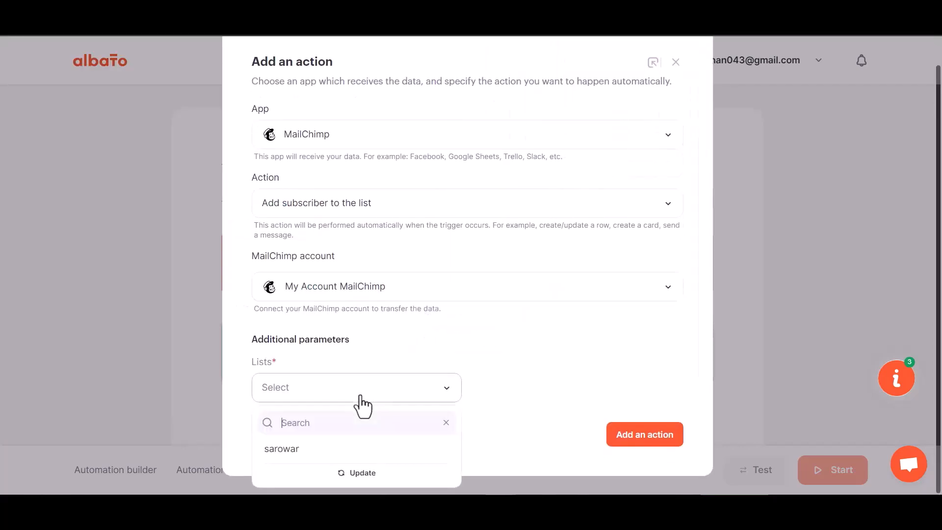
click(320, 446)
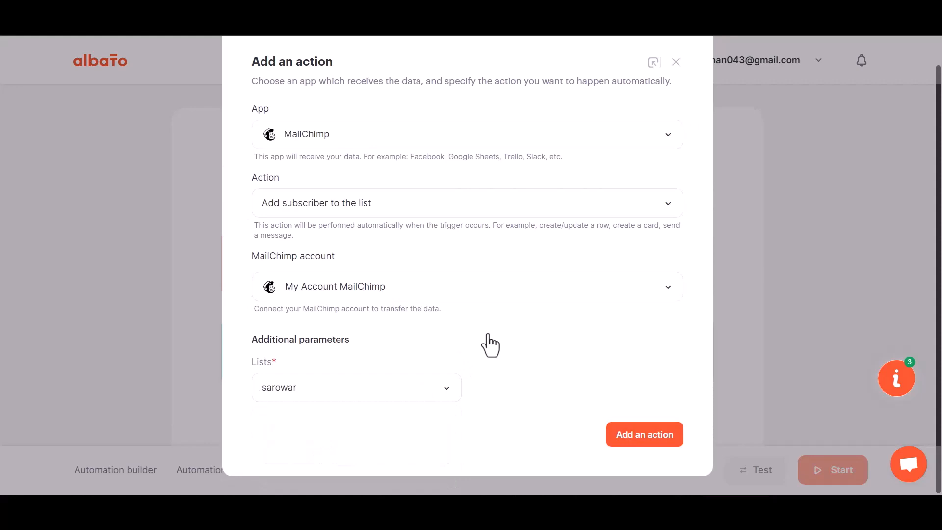
click(648, 439)
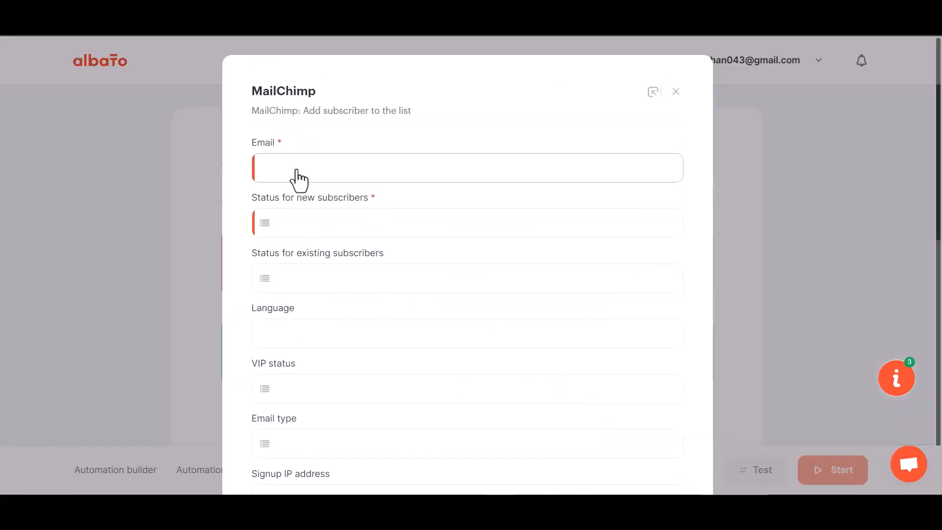
click(330, 180)
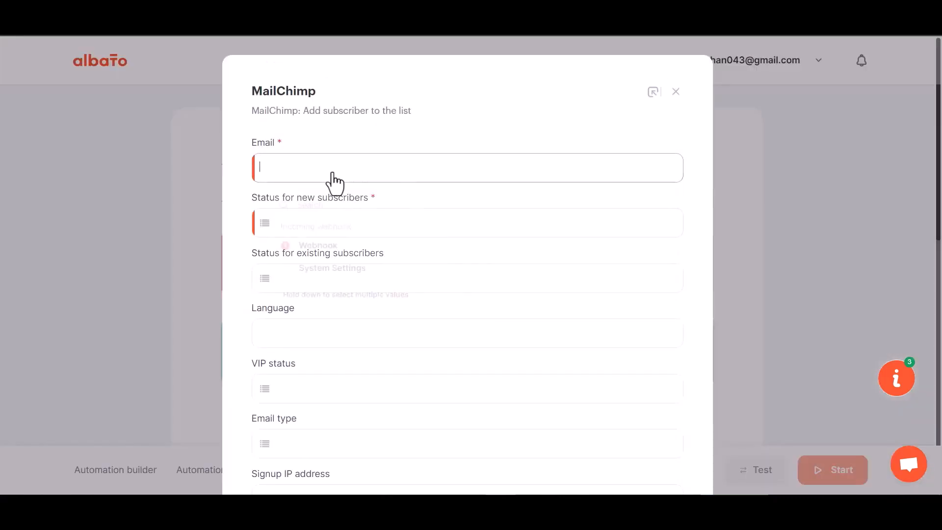
click(328, 246)
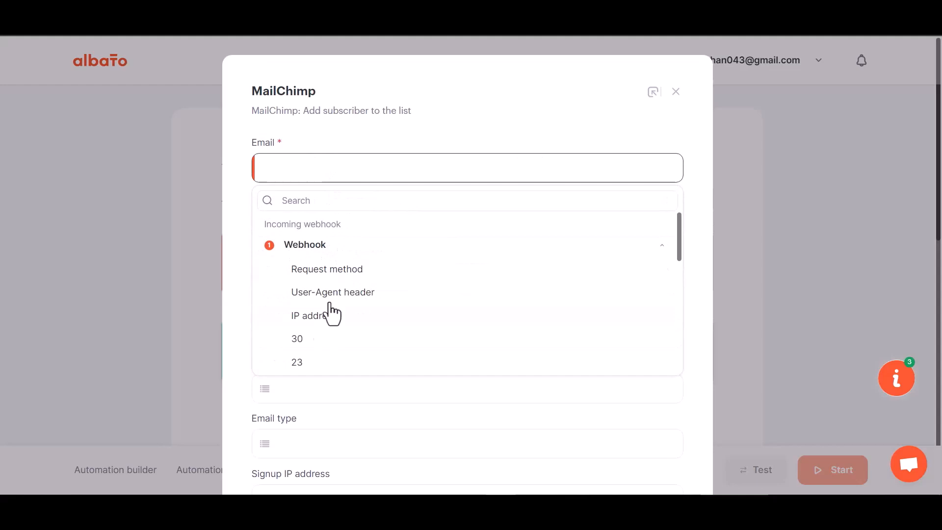
click(303, 363)
scroll(324, 299, down, 1)
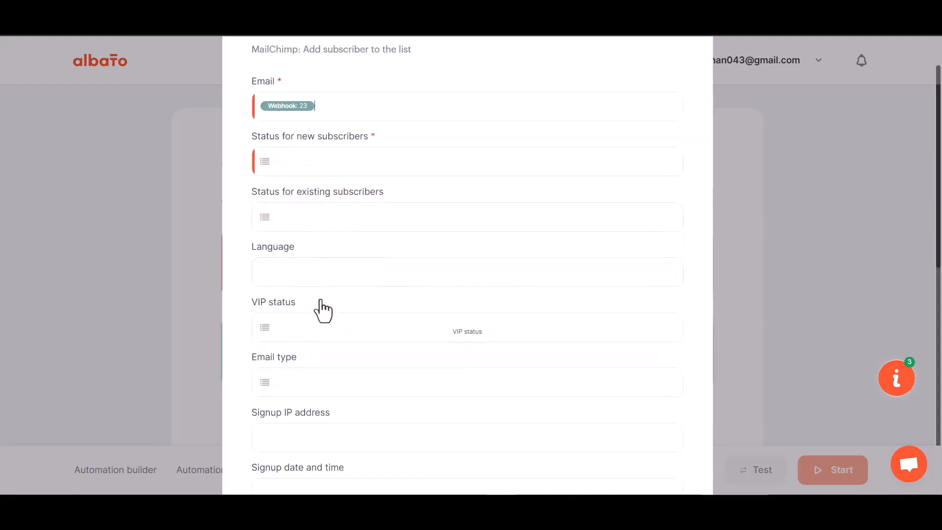
scroll(322, 309, down, 1)
click(325, 102)
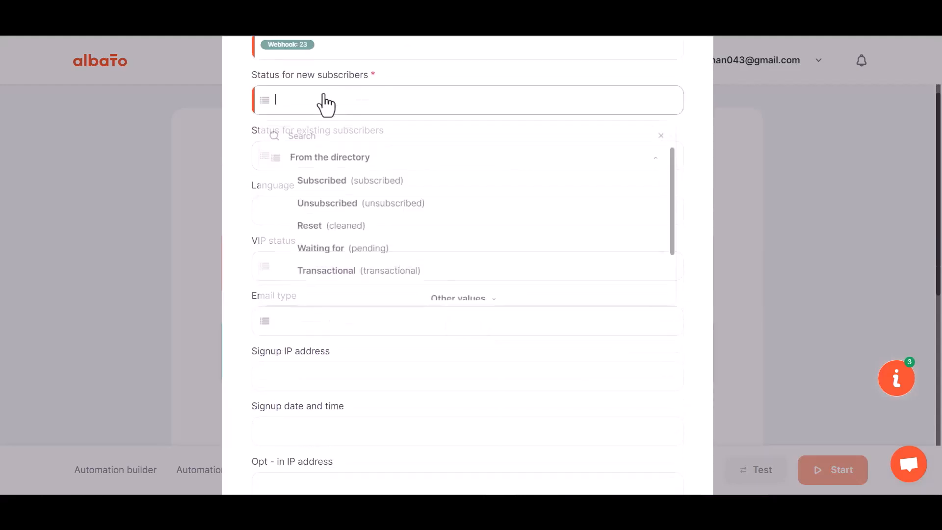
click(332, 191)
Map webhook fields 29 and 30 to the subscriber's first and last name.
scroll(351, 296, down, 5)
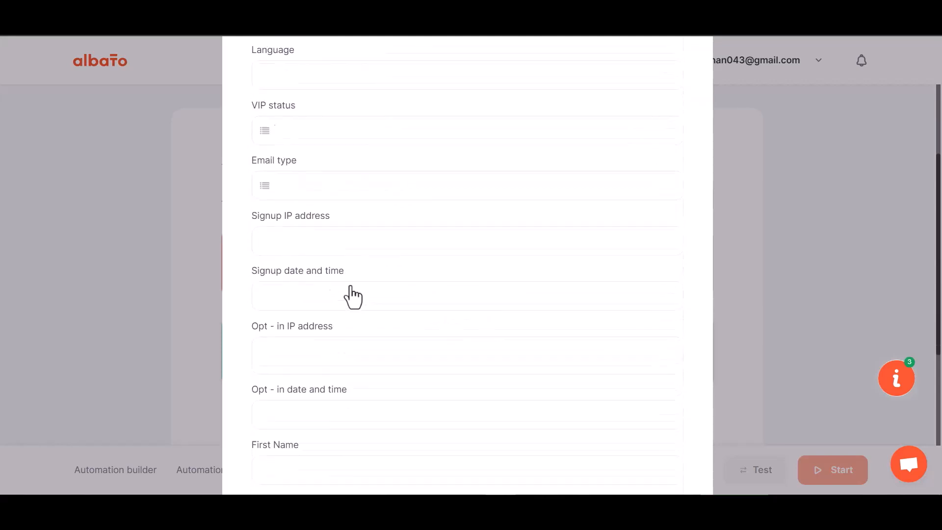
click(311, 229)
click(316, 307)
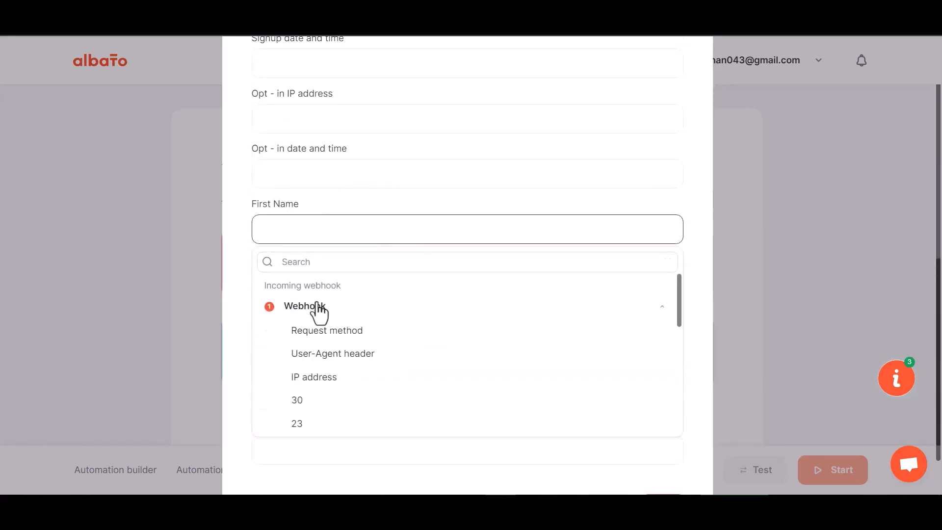
scroll(308, 435, down, 1)
click(305, 405)
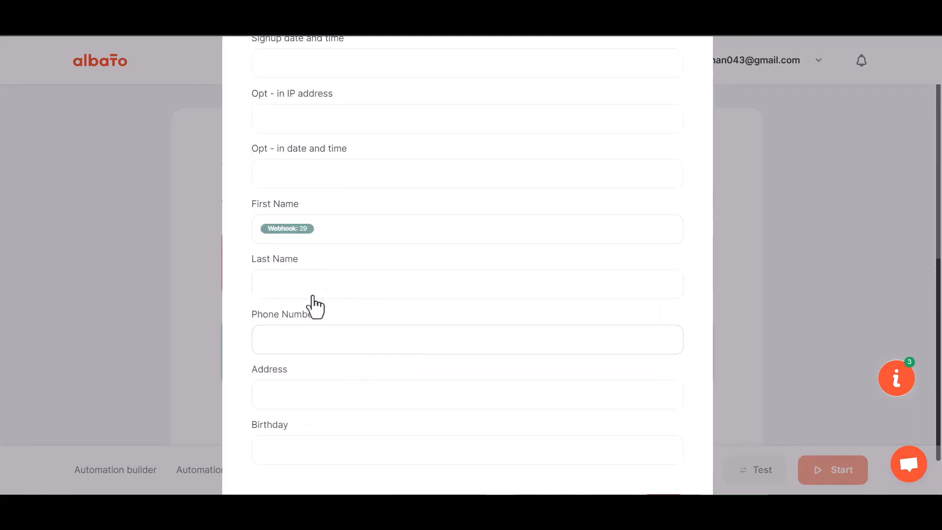
click(312, 290)
click(300, 367)
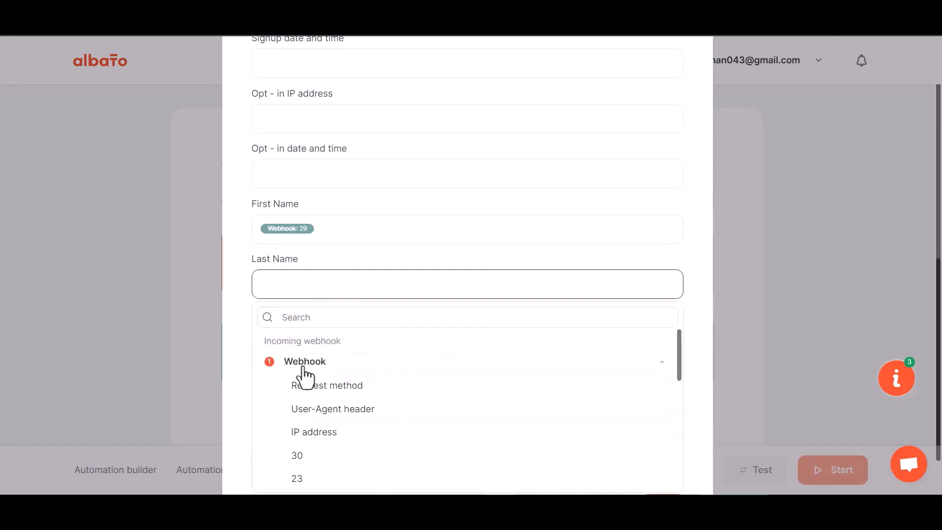
click(316, 454)
Map webhook field 31 to phone number, save the step, and start the automation.
click(321, 282)
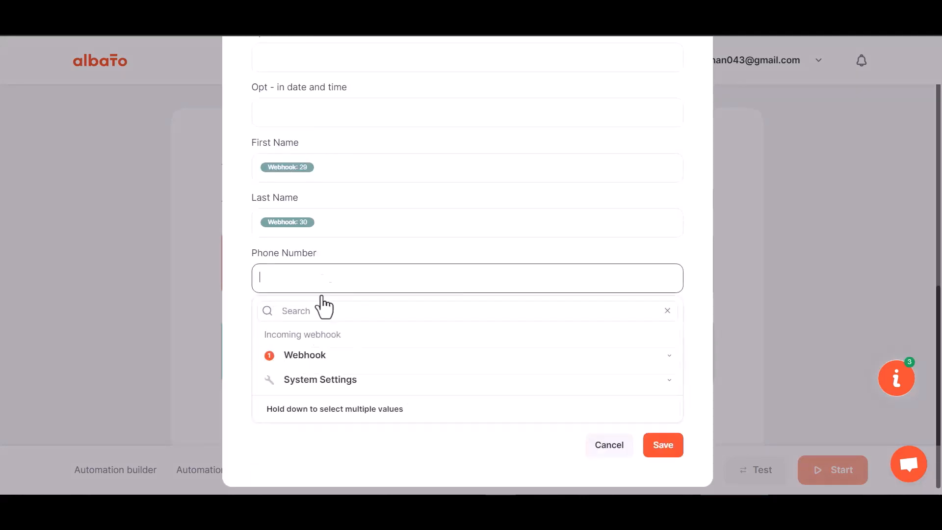
click(309, 357)
scroll(321, 468, down, 3)
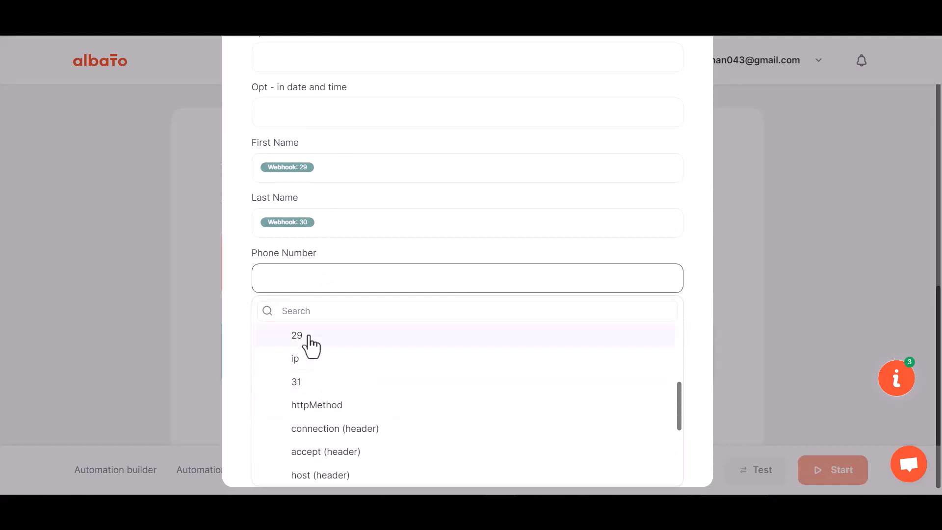
click(305, 385)
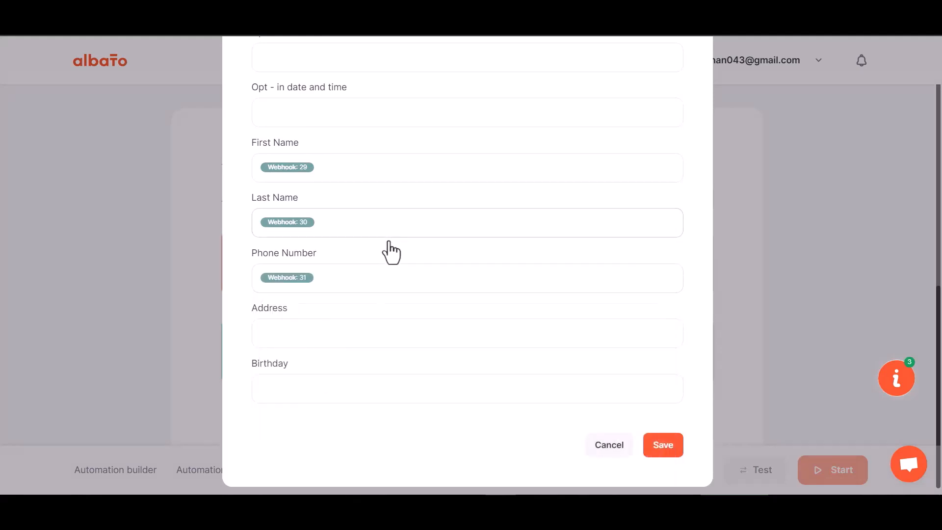
click(656, 439)
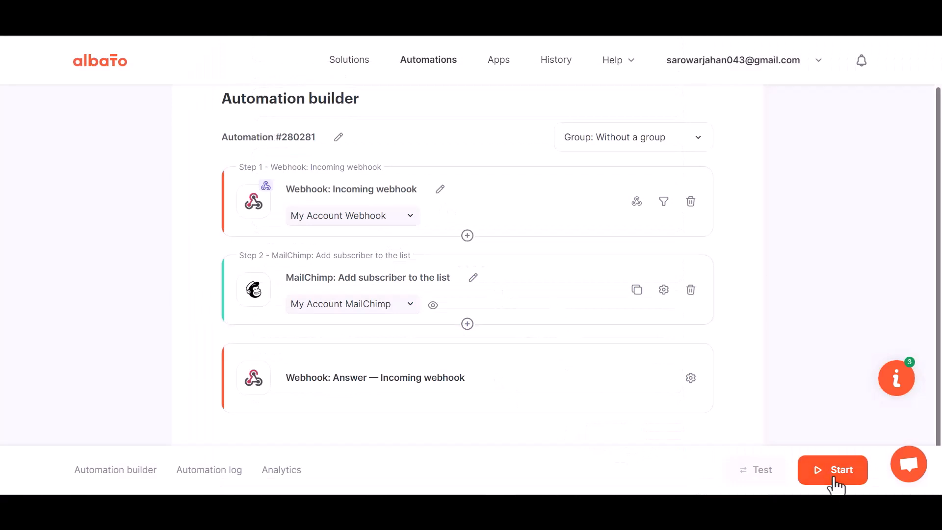
click(832, 478)
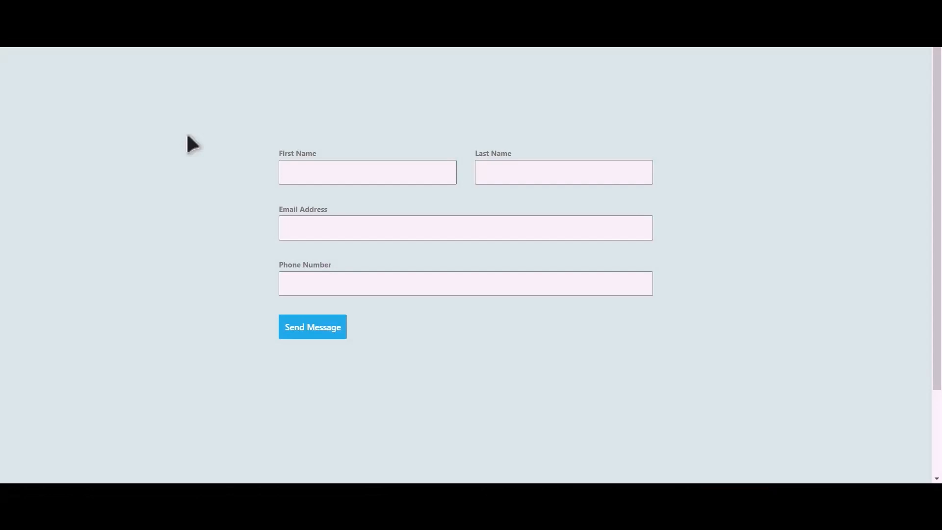
Submit the contact form with first name Bit, last name Integrations, a test email and phone number.
click(382, 175)
text(Bit)
text(In)
text(tegratio)
text(ns)
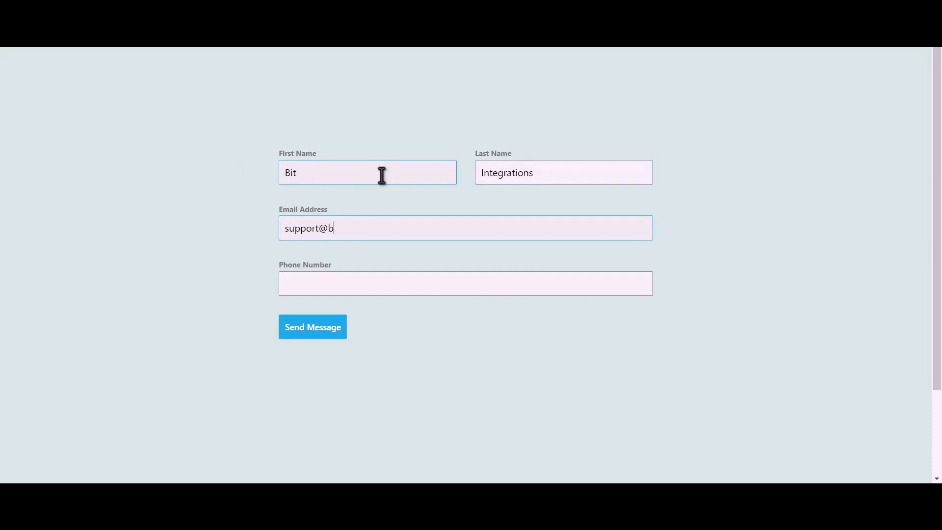
text(444555)
text(666)
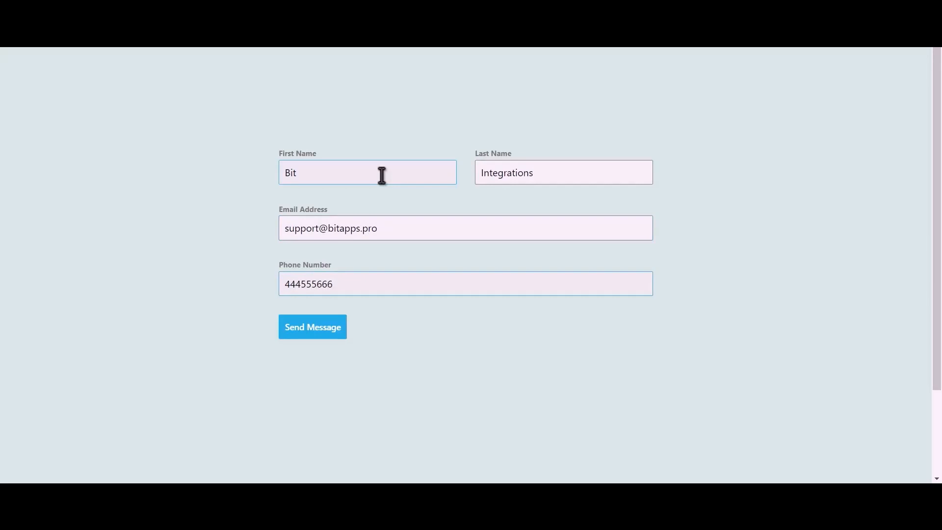
click(323, 332)
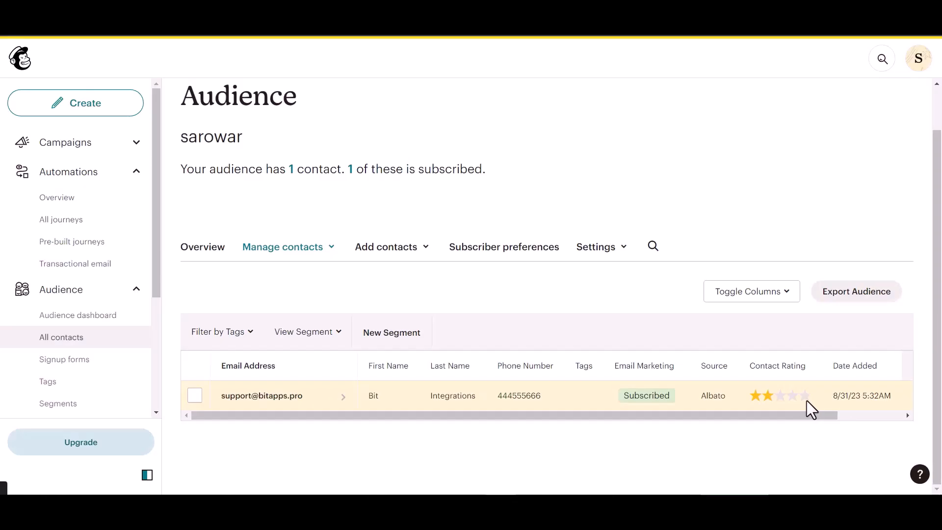
Open the new subscribed contact's profile from the audience's contact list.
click(289, 397)
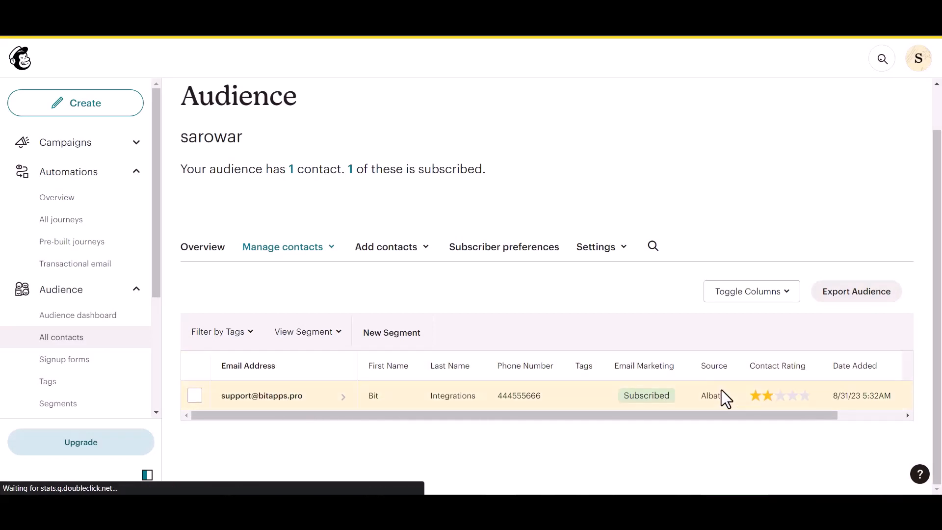